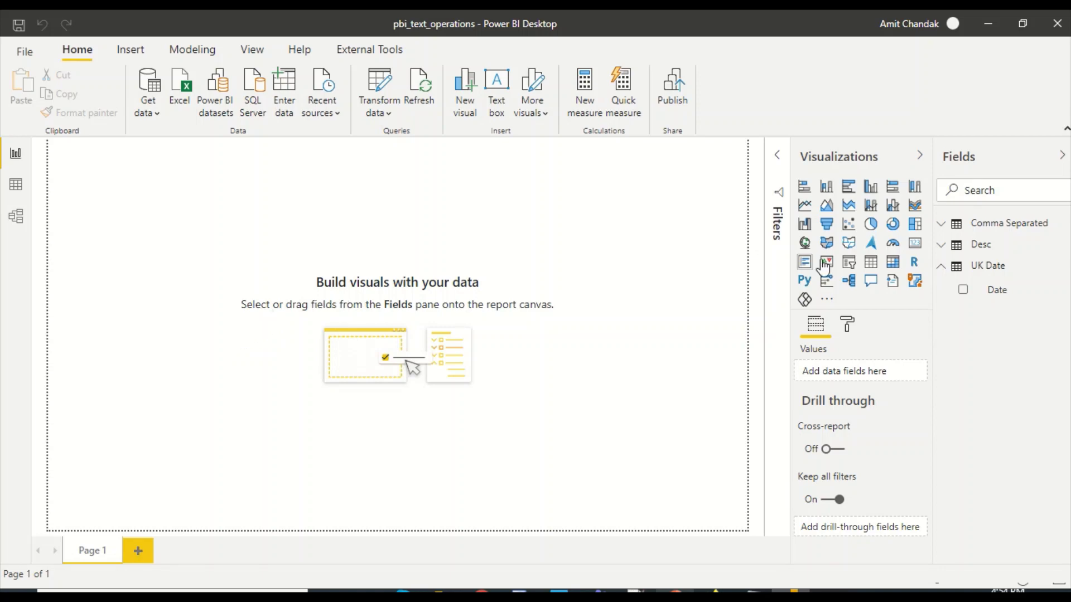
In Data view, select the UK Date table's Date column to see that it is stored as Text
left_click(16, 186)
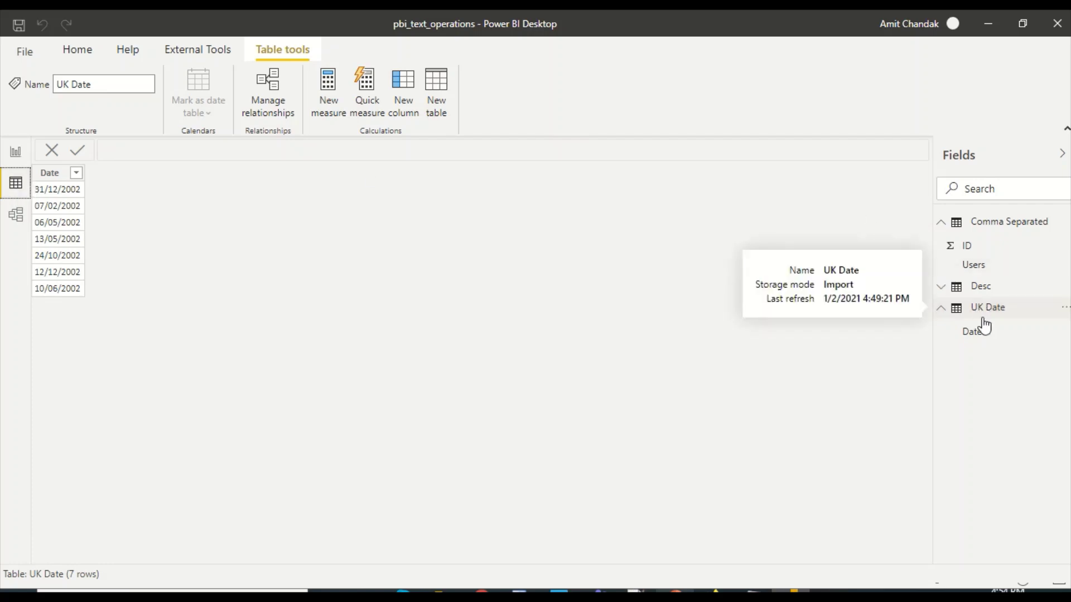
left_click(946, 315)
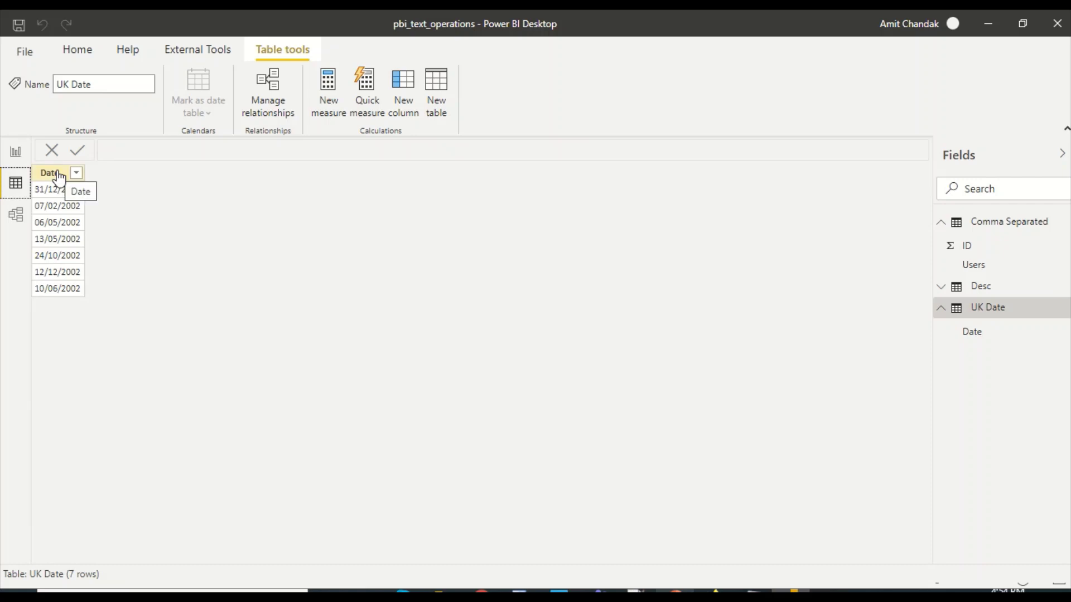
left_click(984, 333)
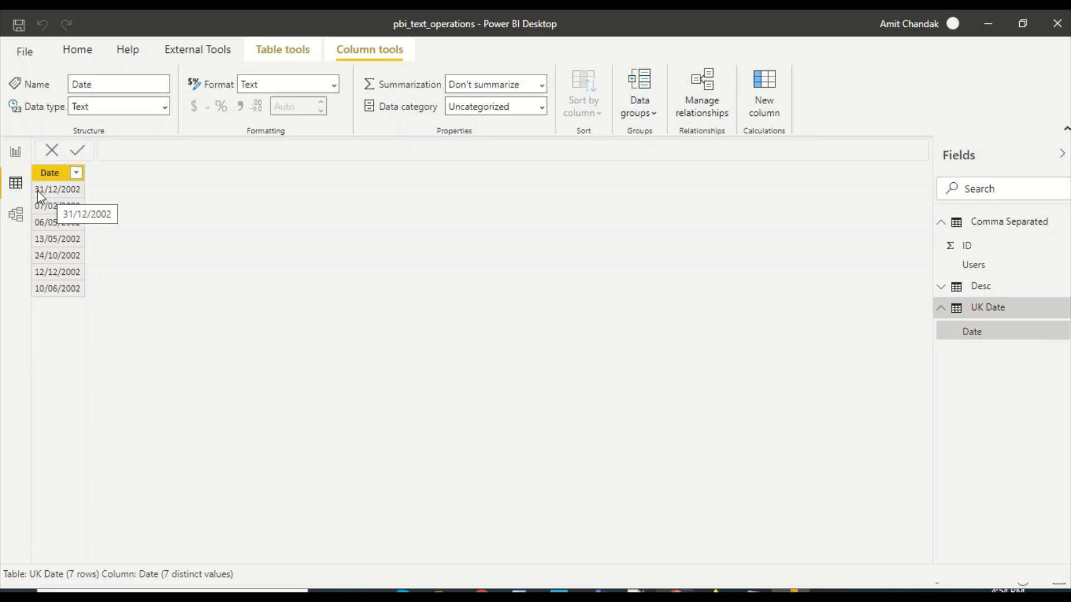
Launch Power Query Editor from Transform data, select the UK Date query and show the Add Column commands
left_click(14, 159)
left_click(382, 114)
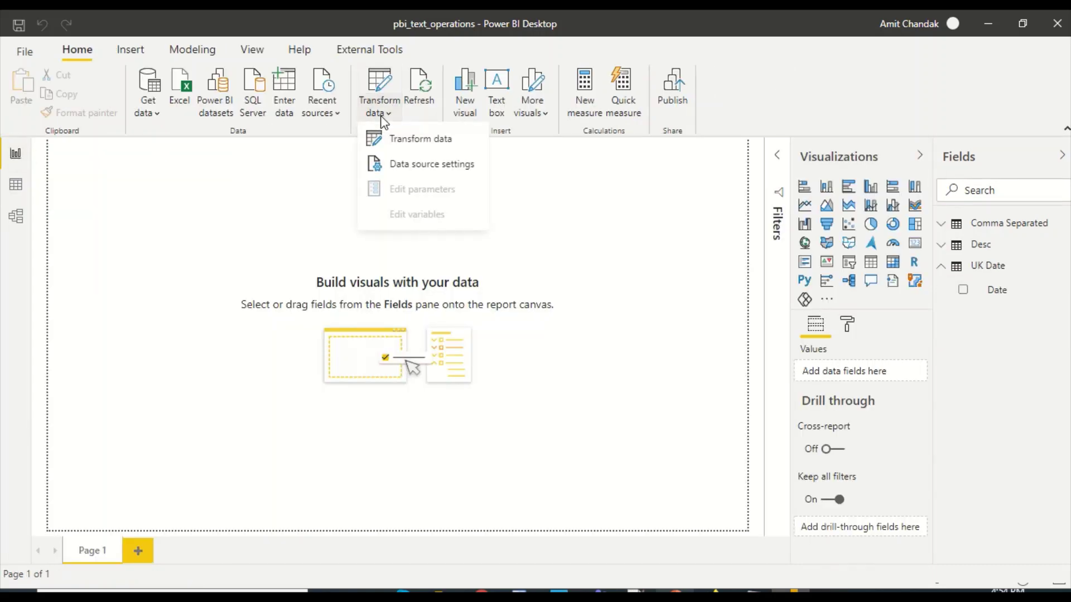
left_click(403, 135)
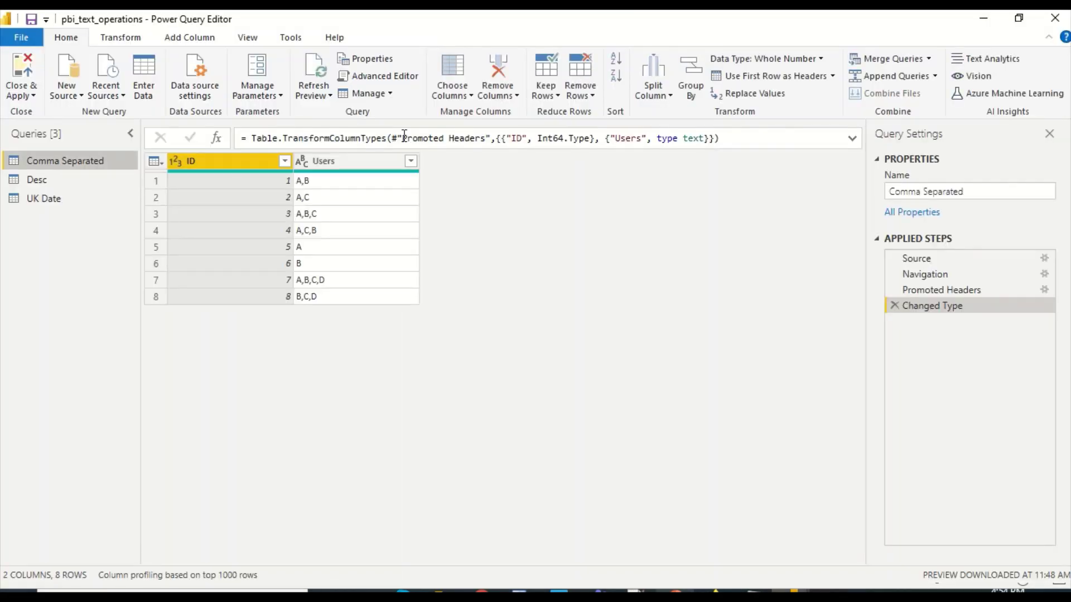
left_click(29, 199)
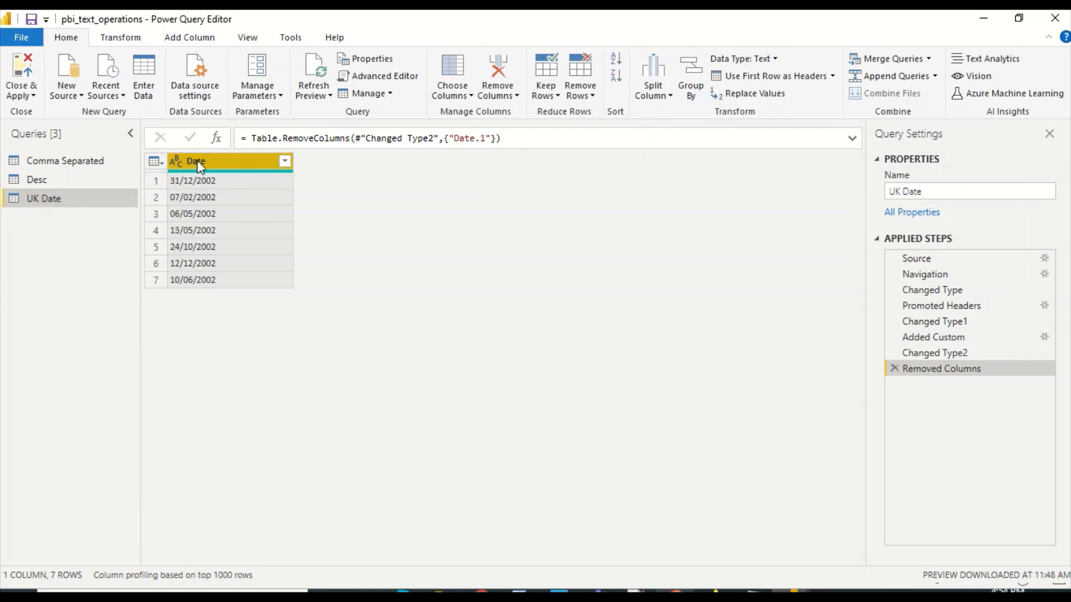
left_click(131, 40)
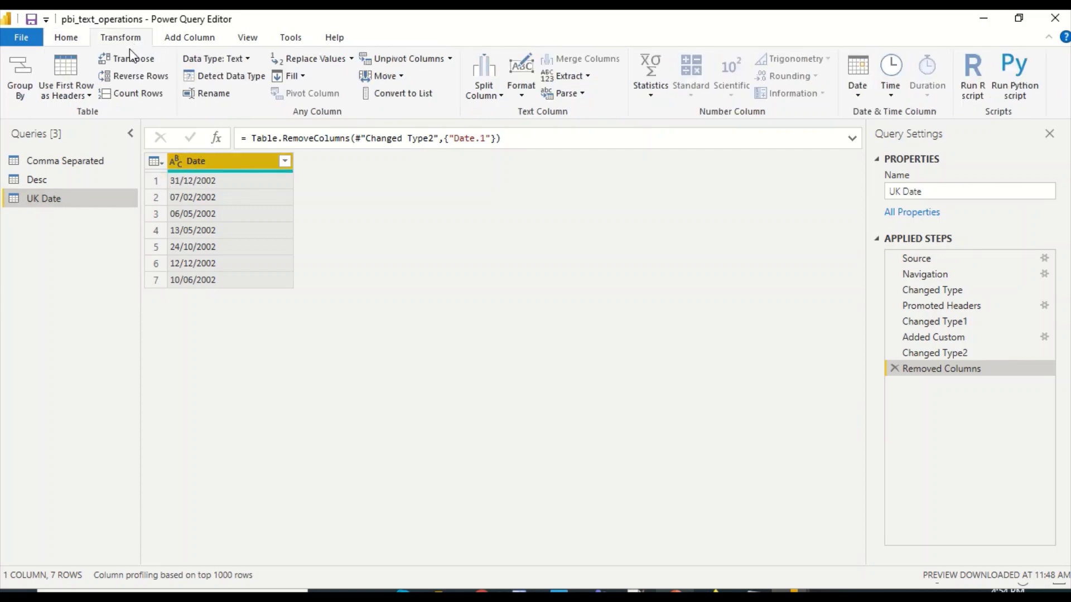
left_click(177, 40)
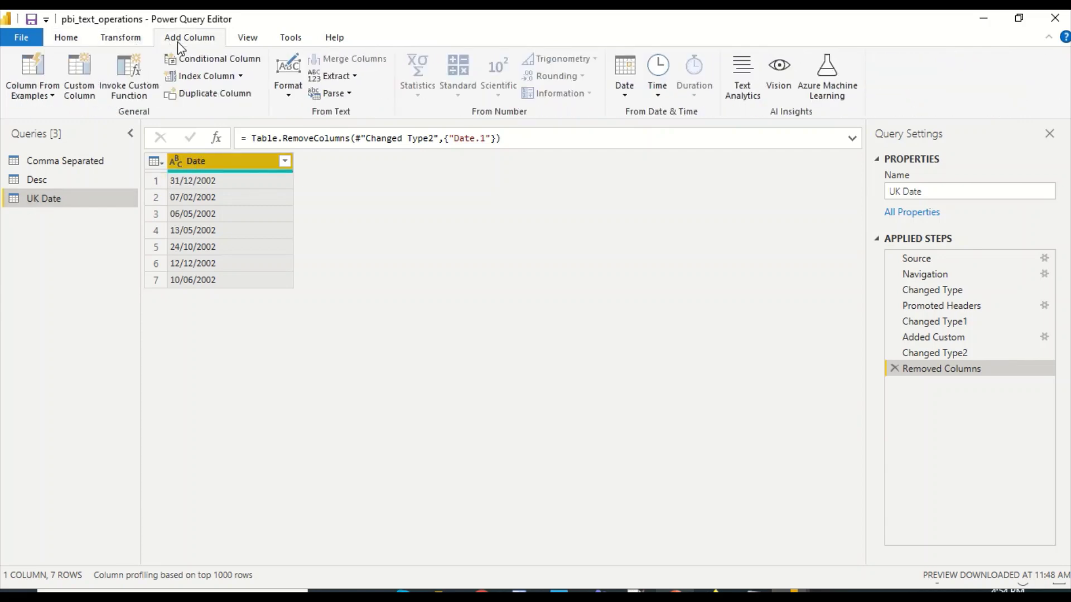
Start a custom column named Year and insert the Text.End function into its formula
left_click(78, 83)
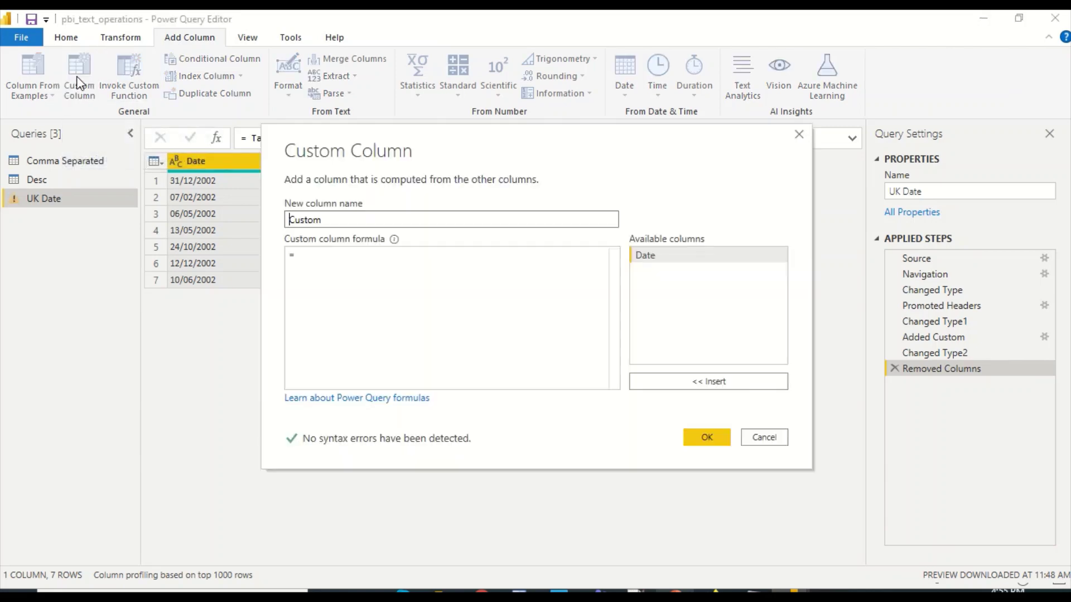
double_click(303, 221)
type("Year")
left_click(336, 254)
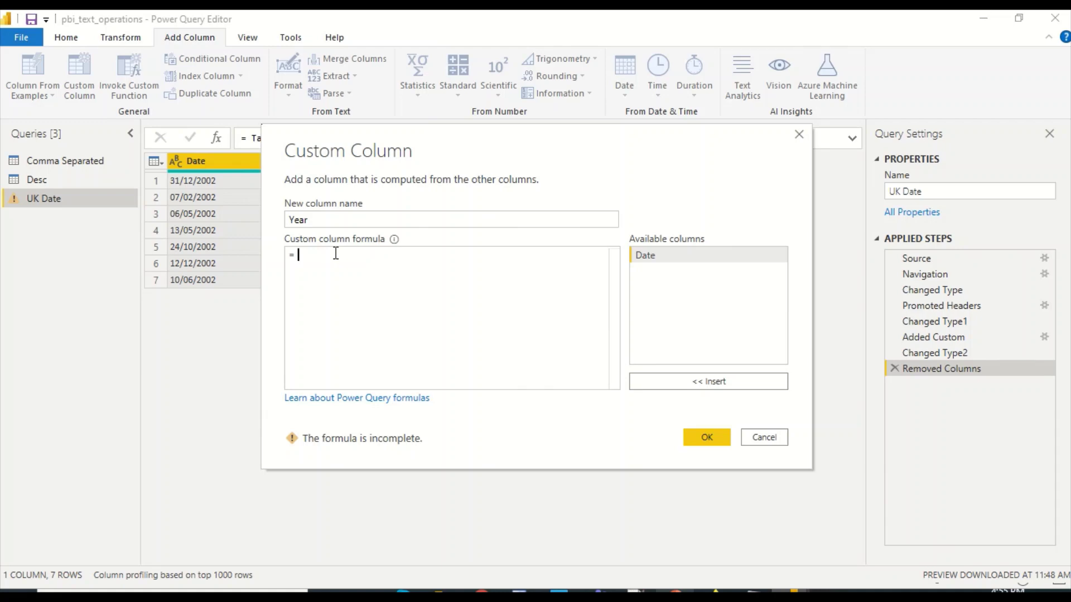
type("Text")
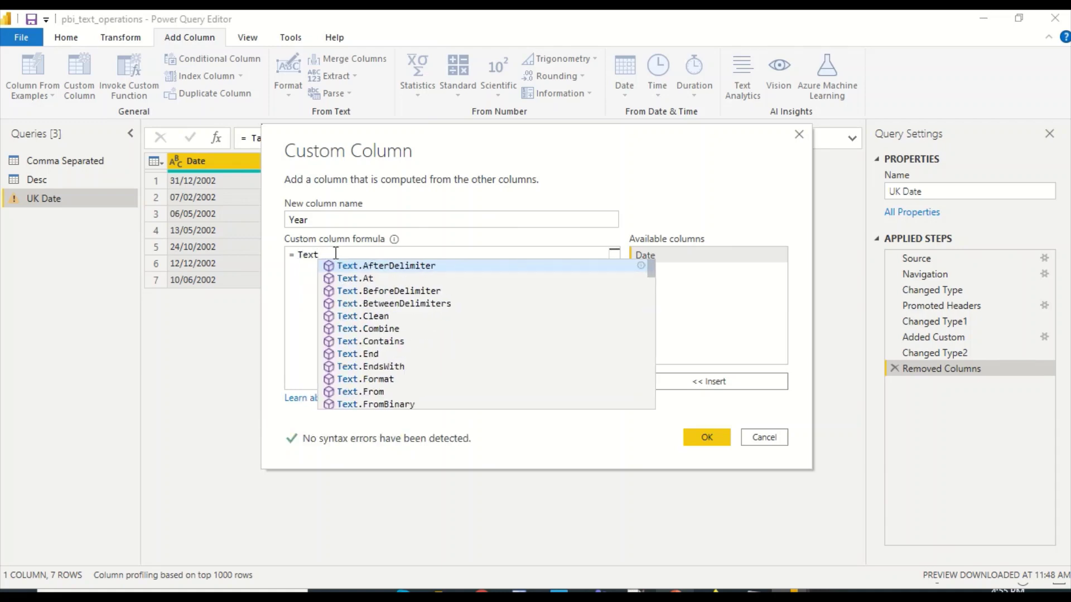
type(".")
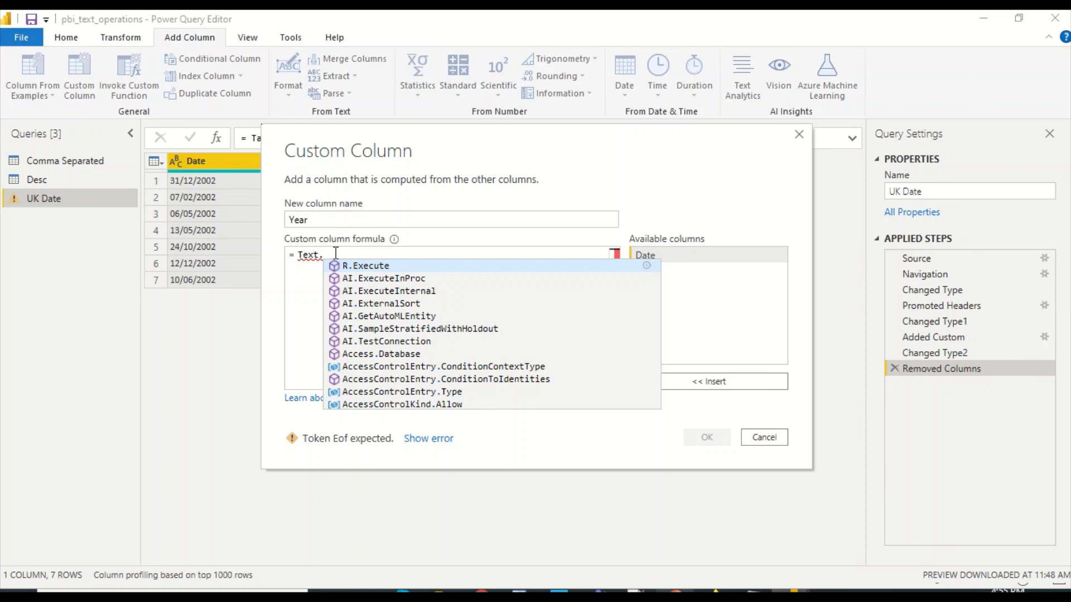
type("end")
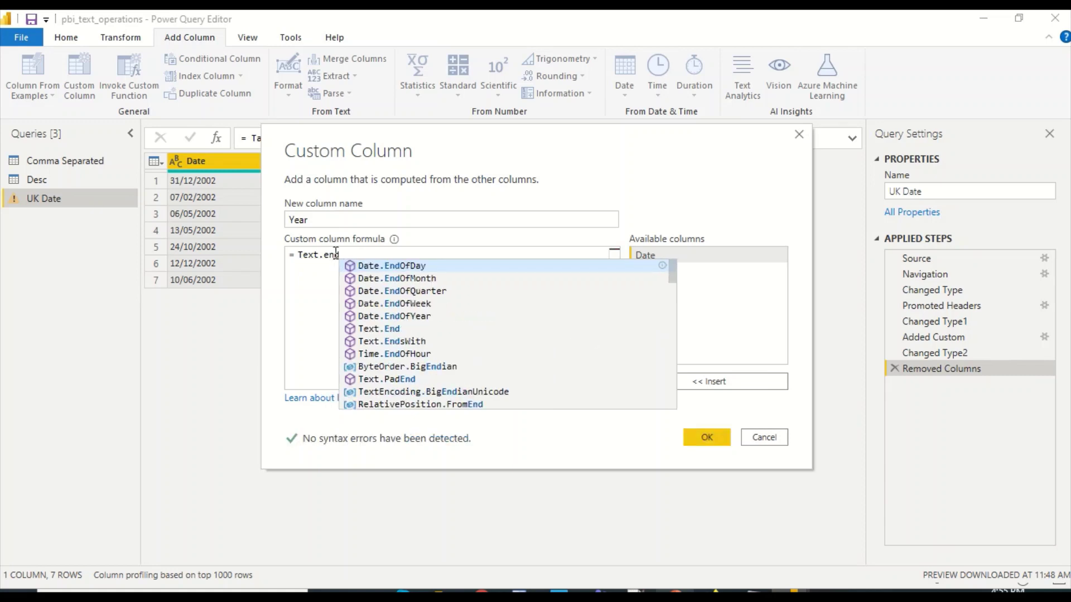
left_click(372, 329)
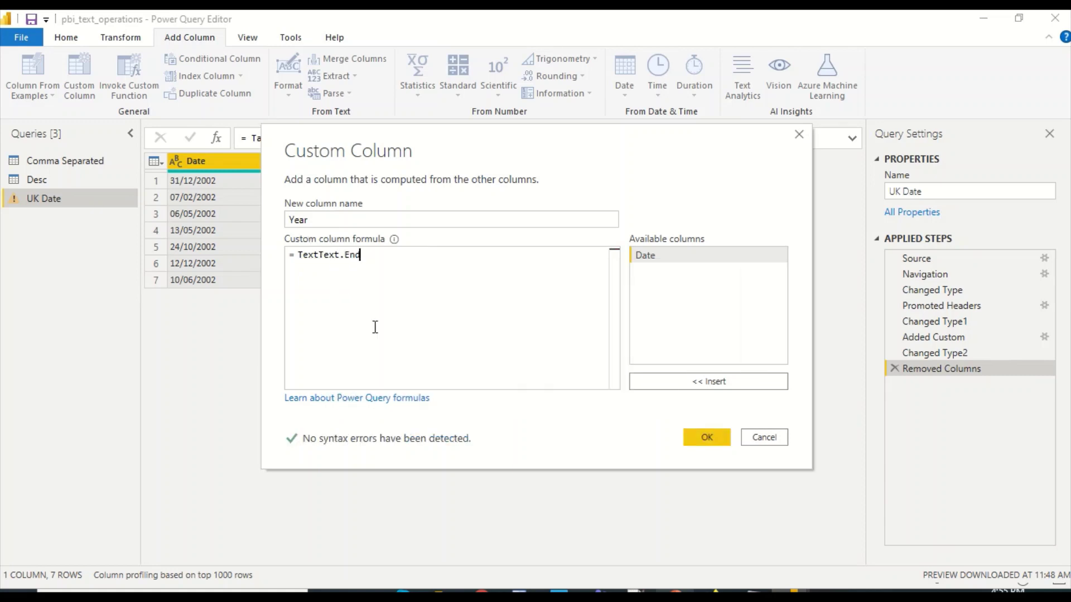
Complete the formula as Text.End([Date],4) and create the Year column
left_click(319, 254)
key("BackSpace")
key("BackSpace")
key("BackSpace")
key("BackSpace")
left_click(355, 255)
type("(")
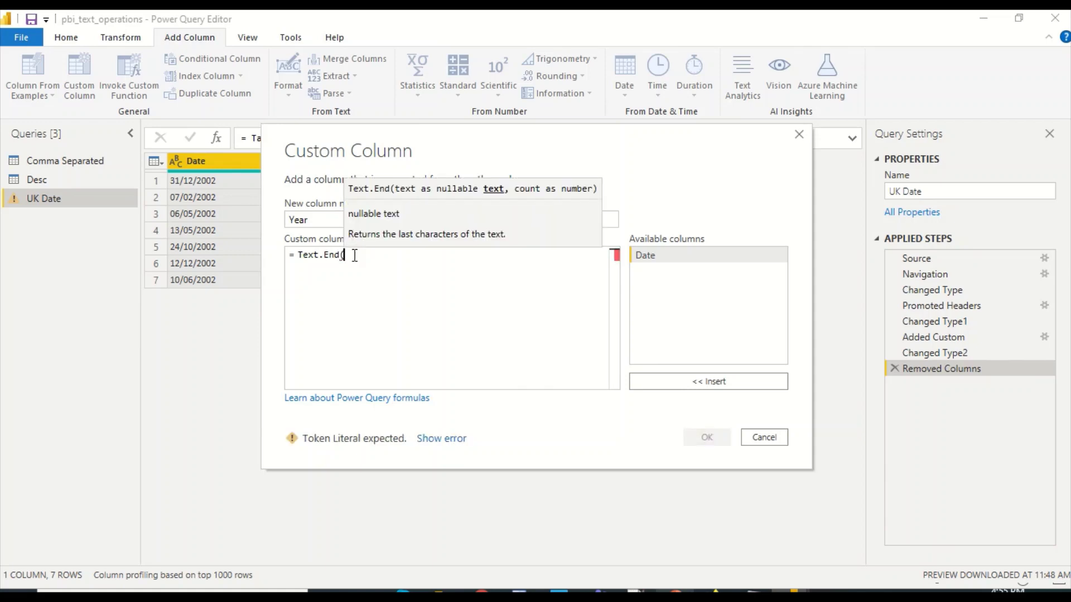
type("[c")
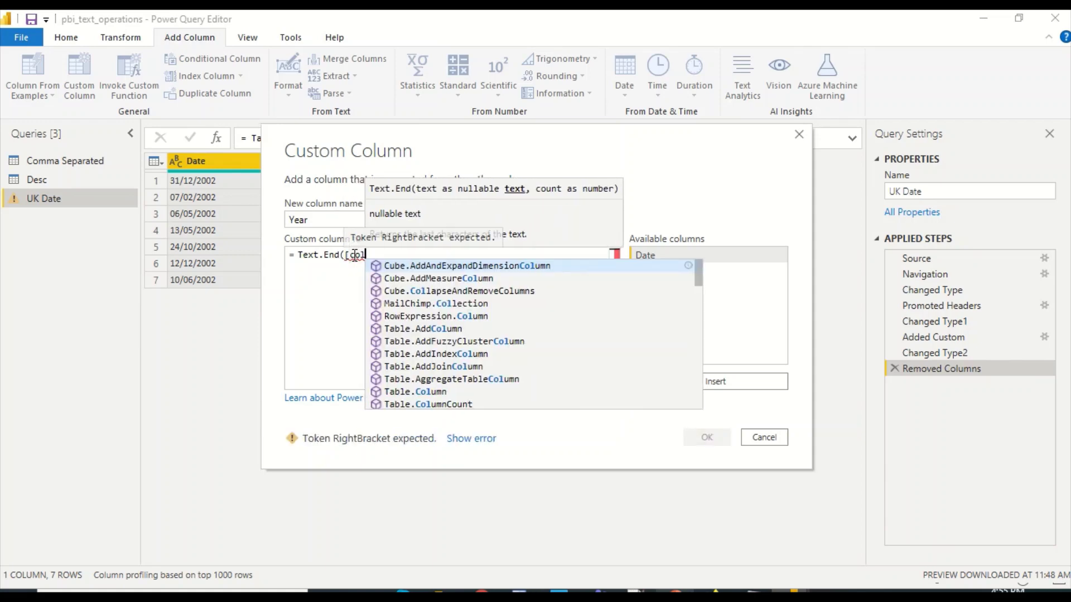
key("BackSpace")
type("Date")
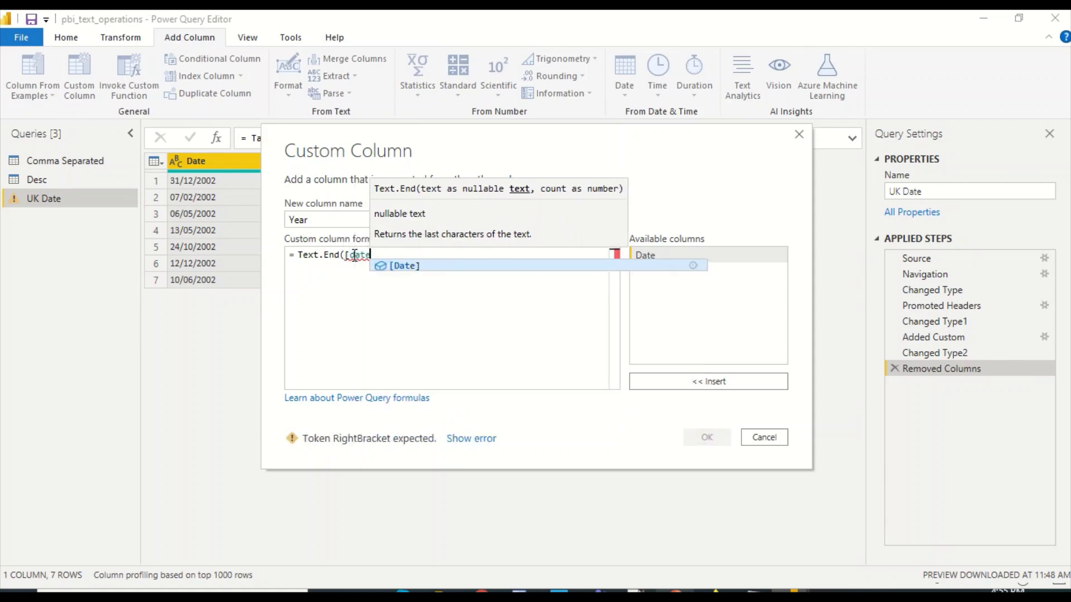
key("Tab")
type(",")
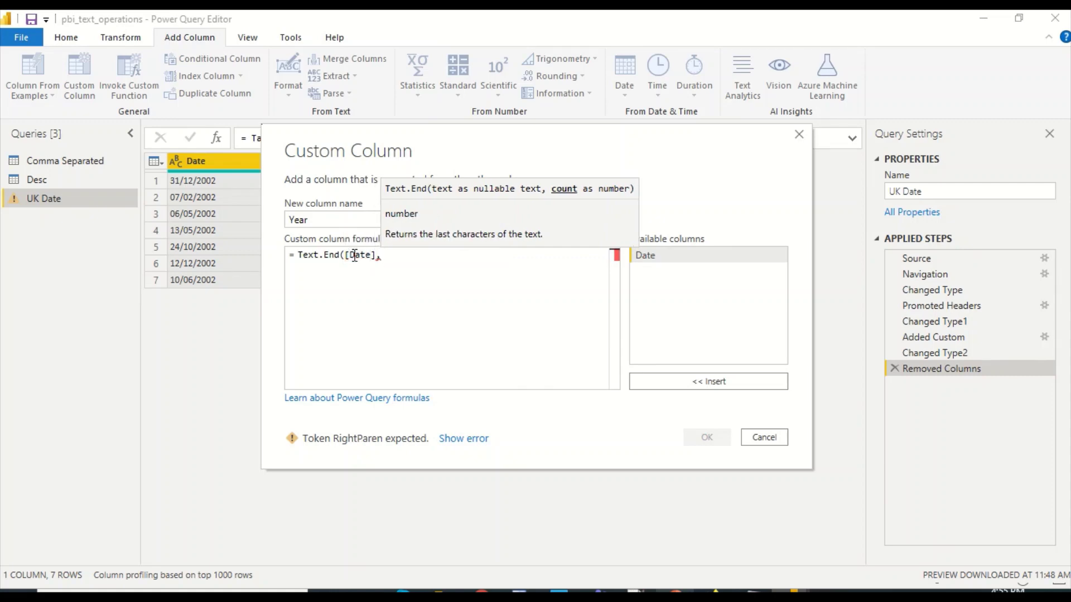
type("4)")
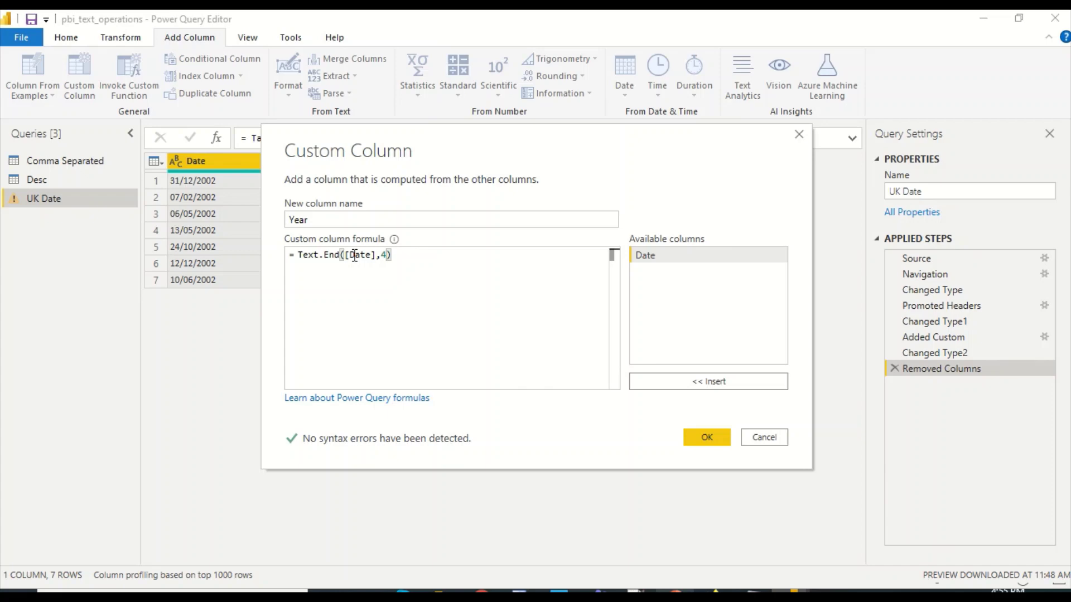
key("Return")
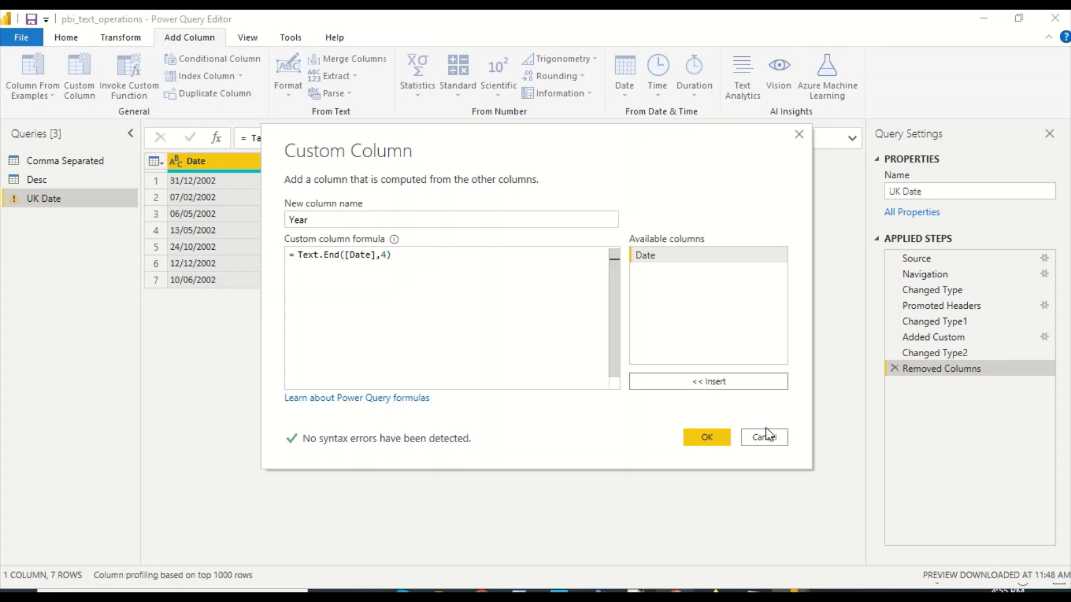
left_click(703, 446)
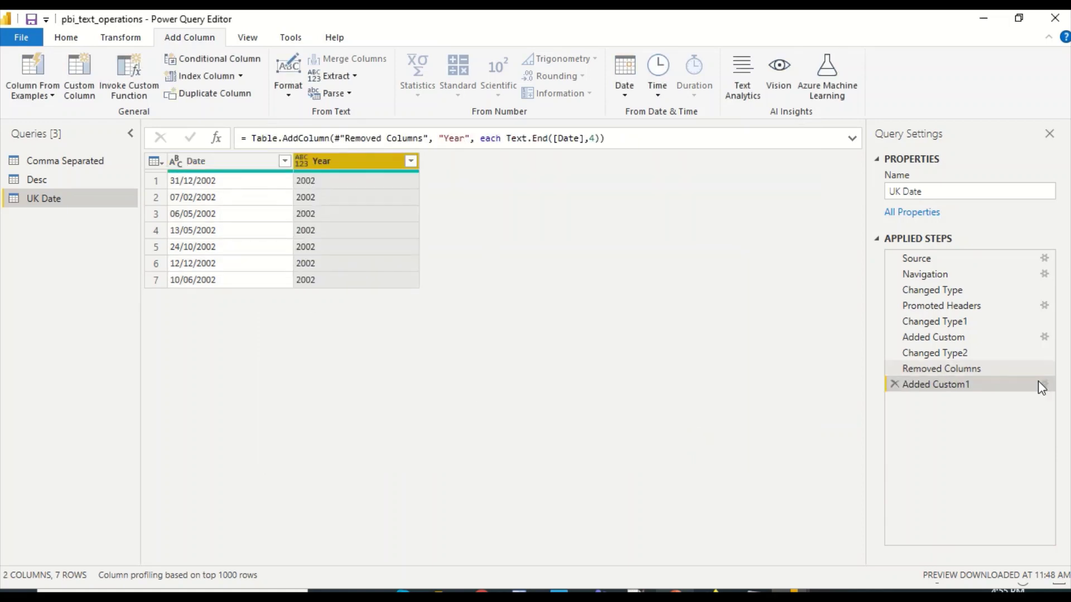
Rename the custom column to Year Month and append & " " & after Text.End([Date],4)
double_click(951, 389)
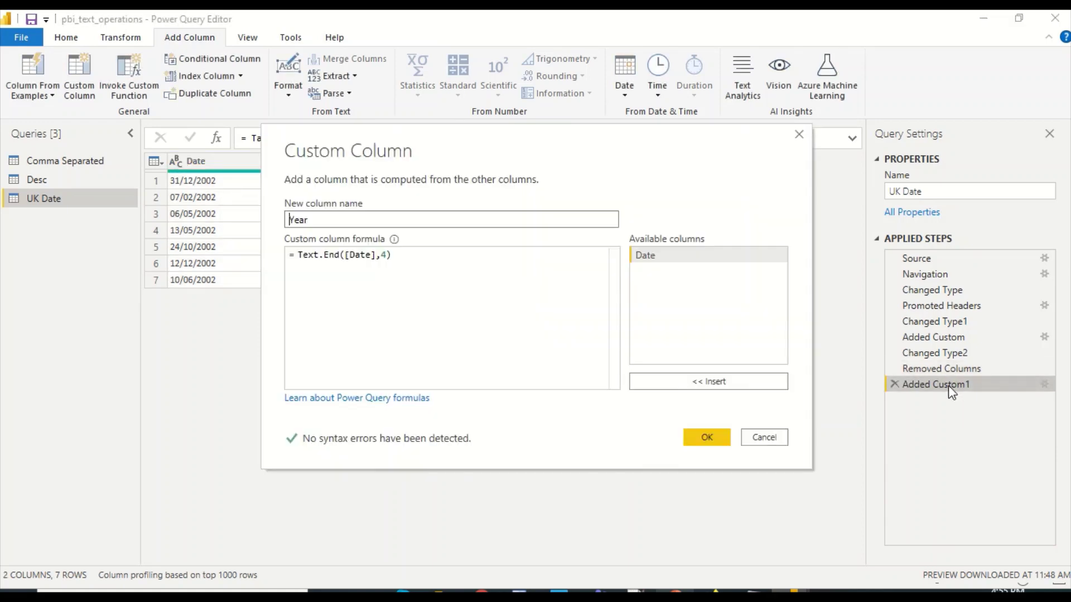
left_click(338, 220)
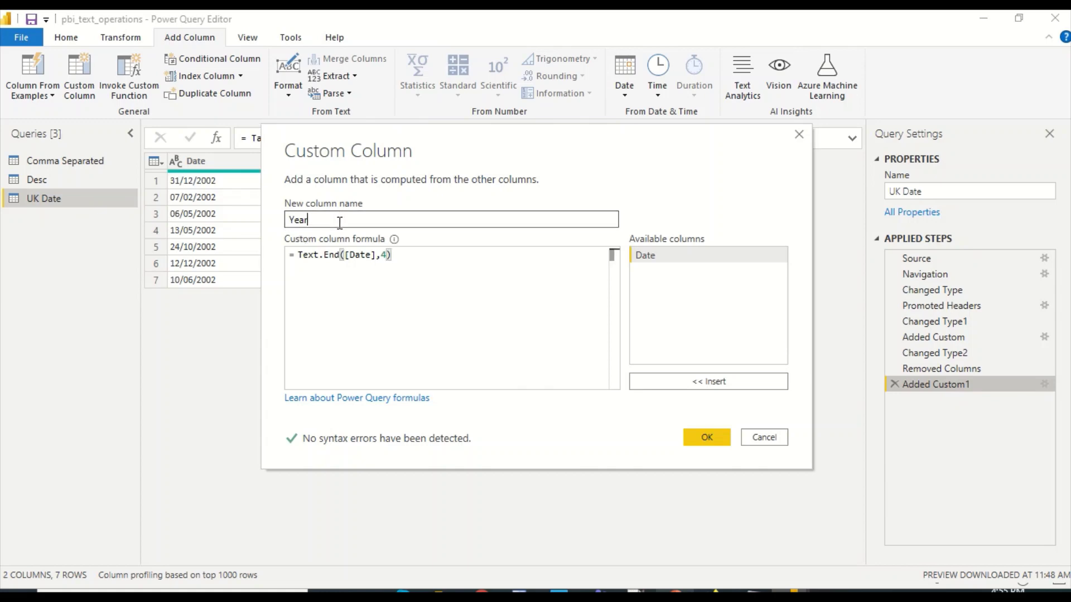
type("Month")
left_click(422, 253)
type("&&")
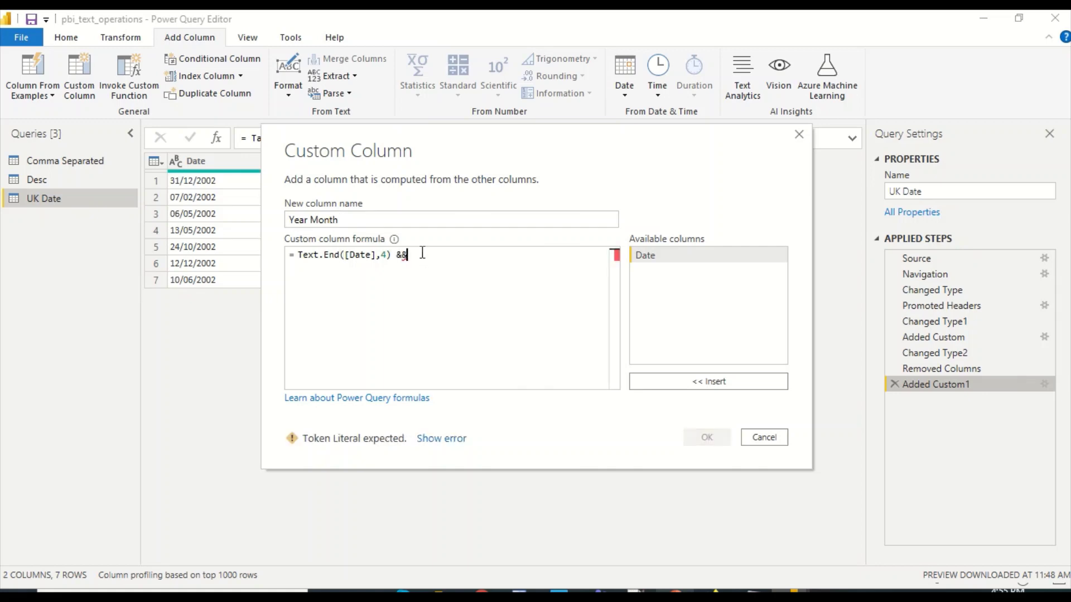
key("Left")
type("\"\"")
key("Left")
key("Left")
key("Left")
key("BackSpace")
type("&")
key("Right")
key("BackSpace")
key("Right")
key("Right")
key("Right")
key("Left")
key("Right")
Add Text.Middle([Date],4,2) to the formula and create the Year Month column
type("Te")
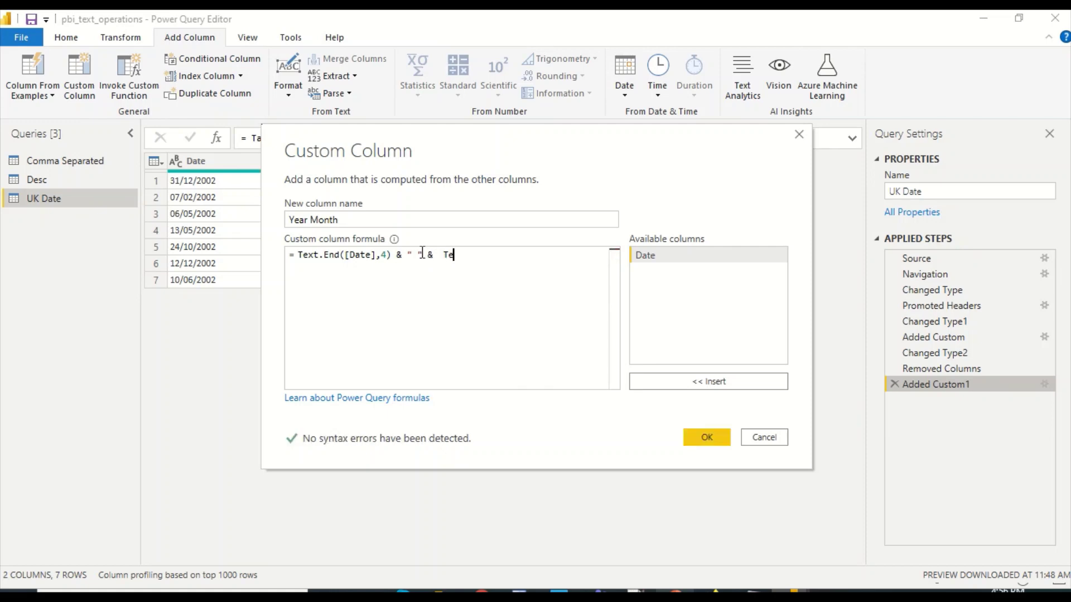
type("xtText.")
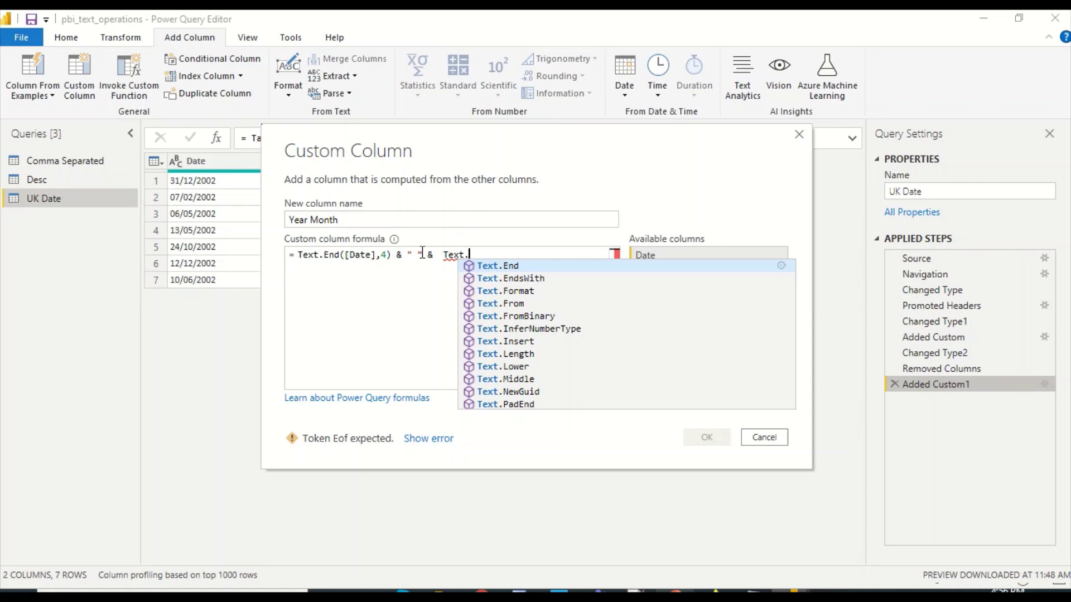
type("Mid")
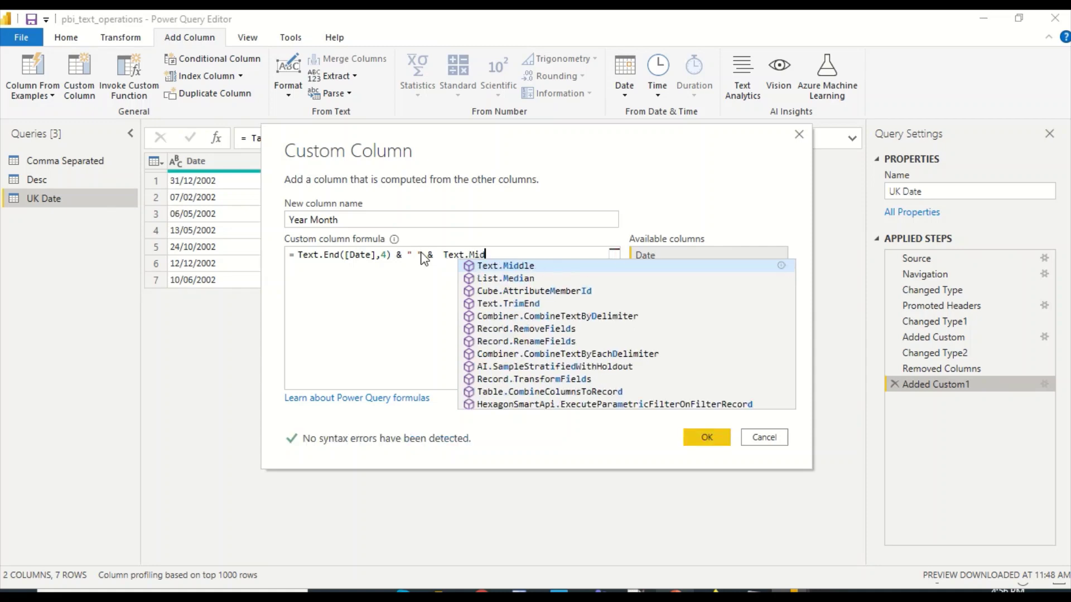
type("dl")
key("Tab")
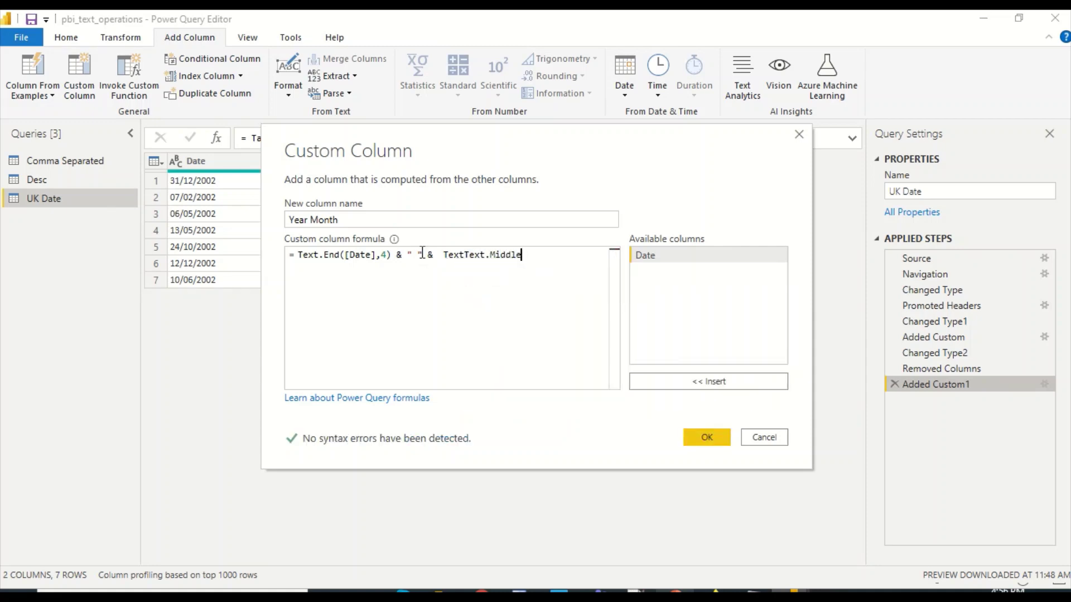
key("Left")
key("Left")
key("Left")
key("Left")
key("Left")
key("Left")
key("Left")
key("Left")
key("Left")
key("Left")
key("Left")
key("BackSpace")
key("BackSpace")
key("BackSpace")
key("BackSpace")
key("shift+Right")
key("shift+Right")
key("shift+Right")
key("shift+Right")
key("shift+Right")
key("shift+Right")
key("shift+Right")
key("shift+Right")
key("shift+Right")
key("shift+Right")
key("shift+Right")
type("(")
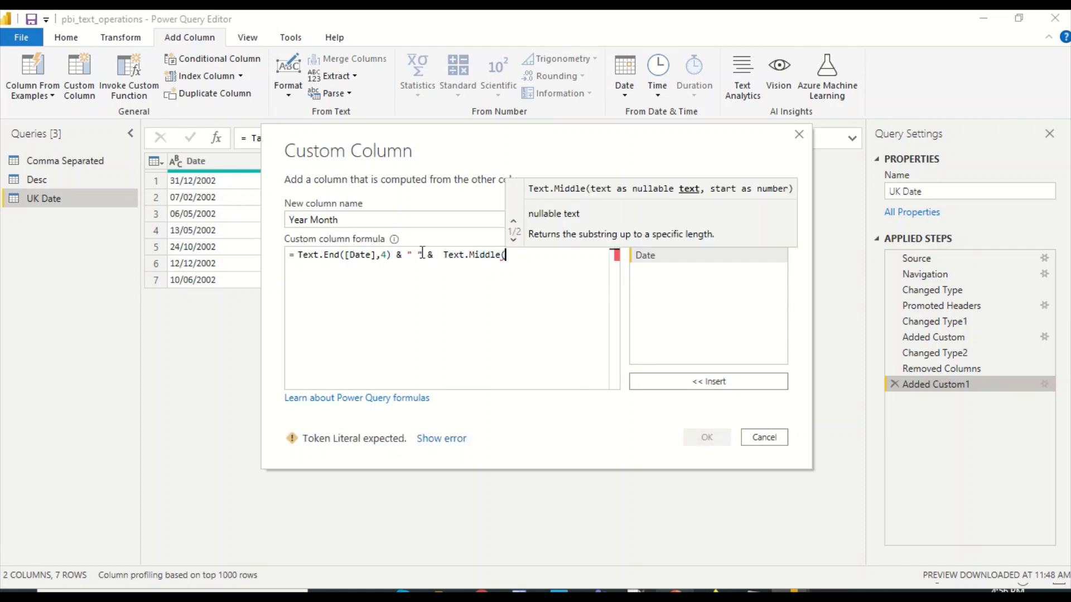
type("[Date]")
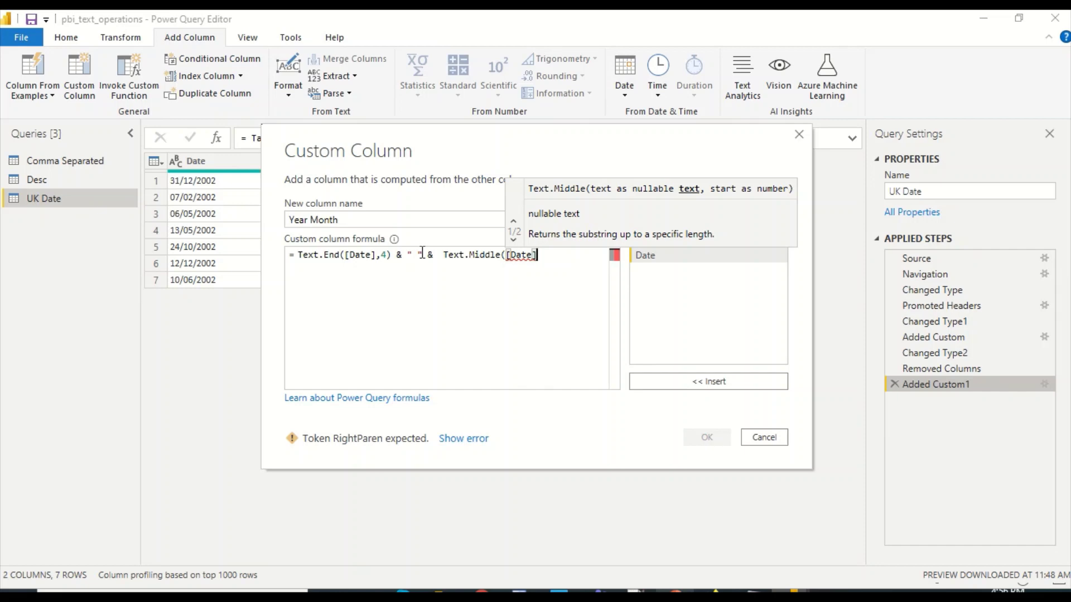
type(",")
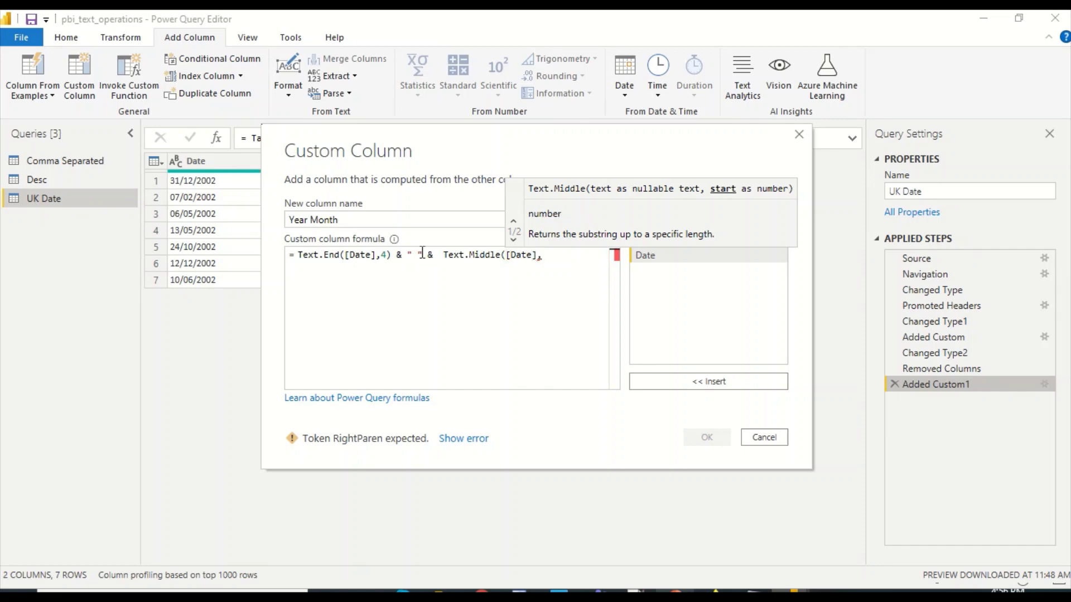
type("4,2")
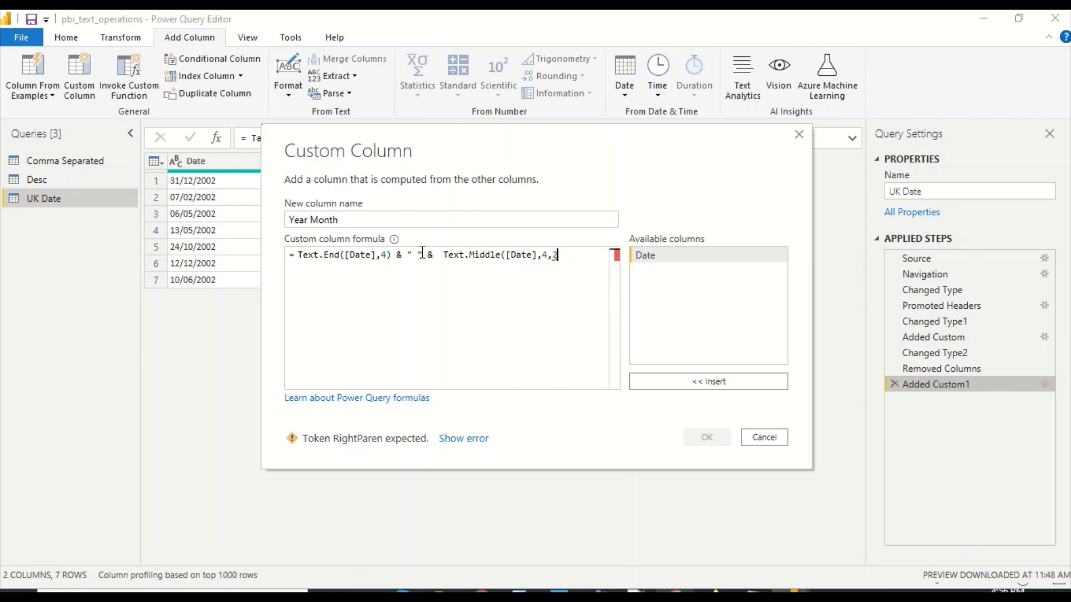
type(")")
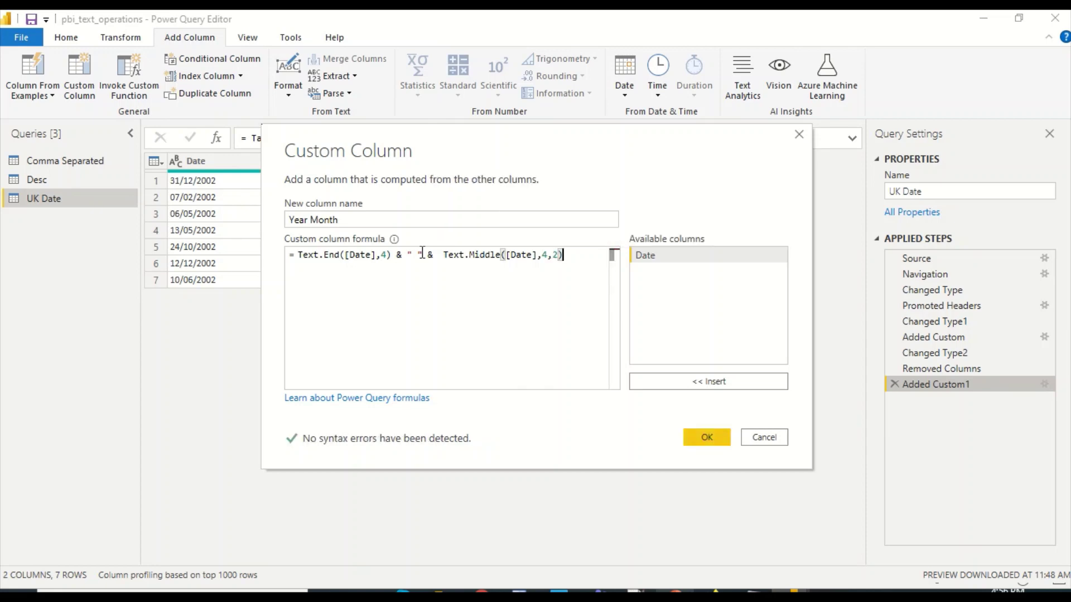
left_click(697, 439)
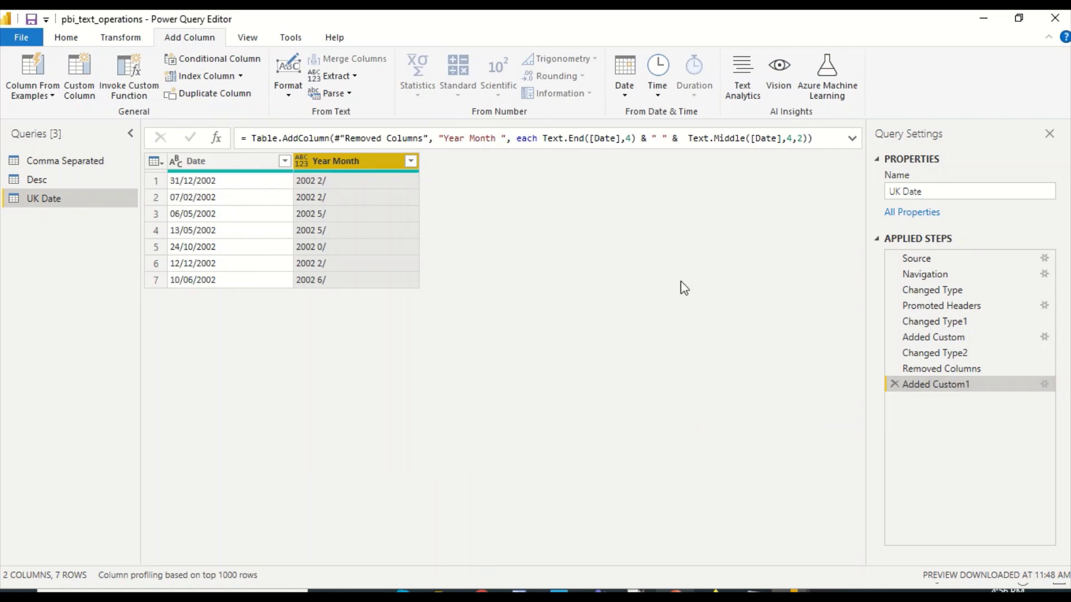
Change the Text.Middle start position from 4 to 3 so the month shows correctly
double_click(924, 385)
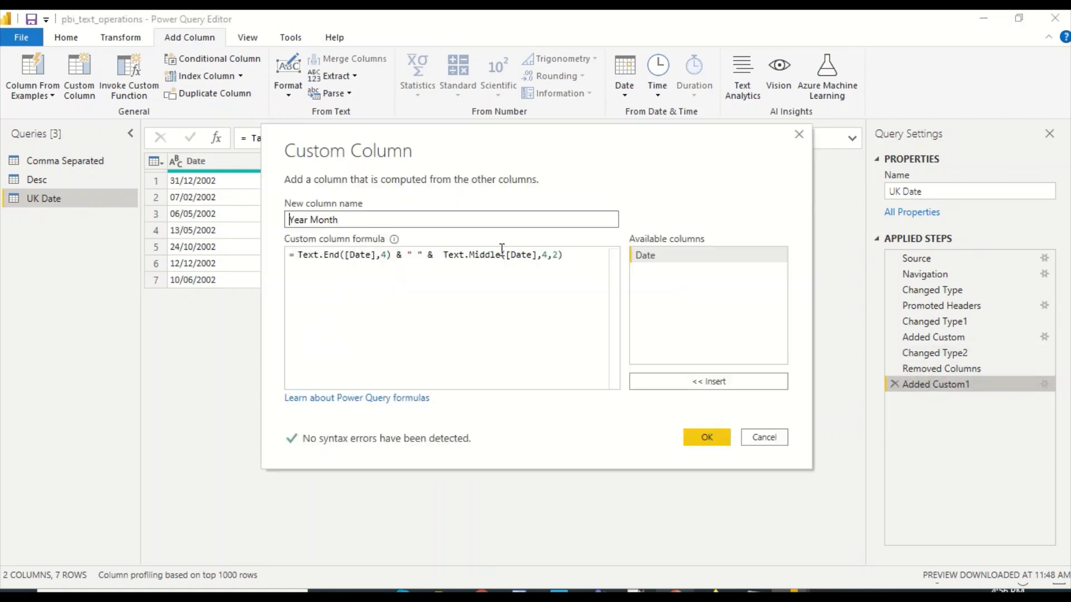
double_click(544, 255)
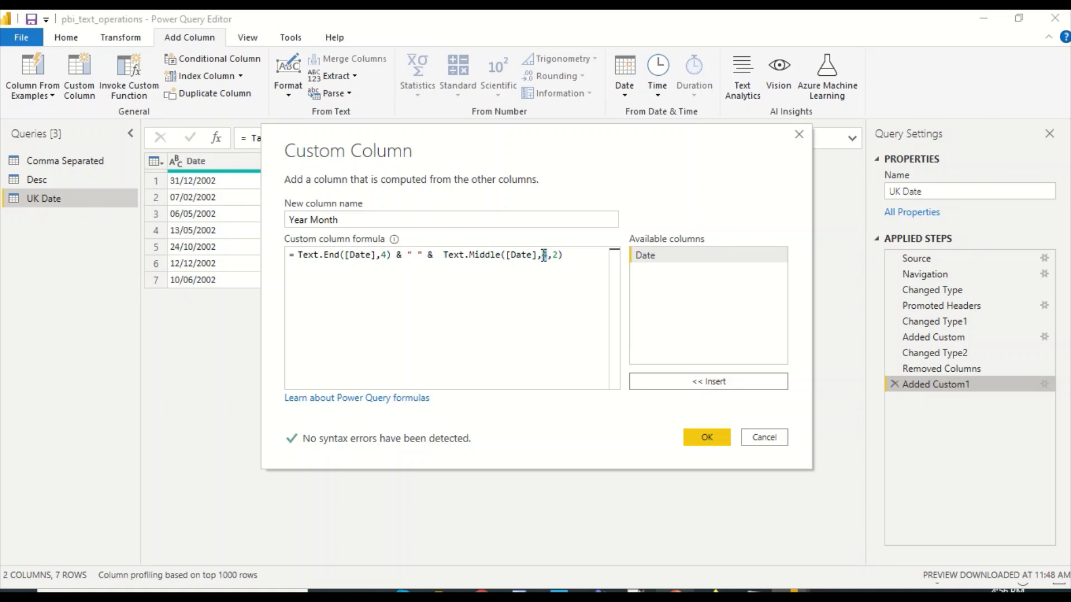
type("3")
left_click(695, 435)
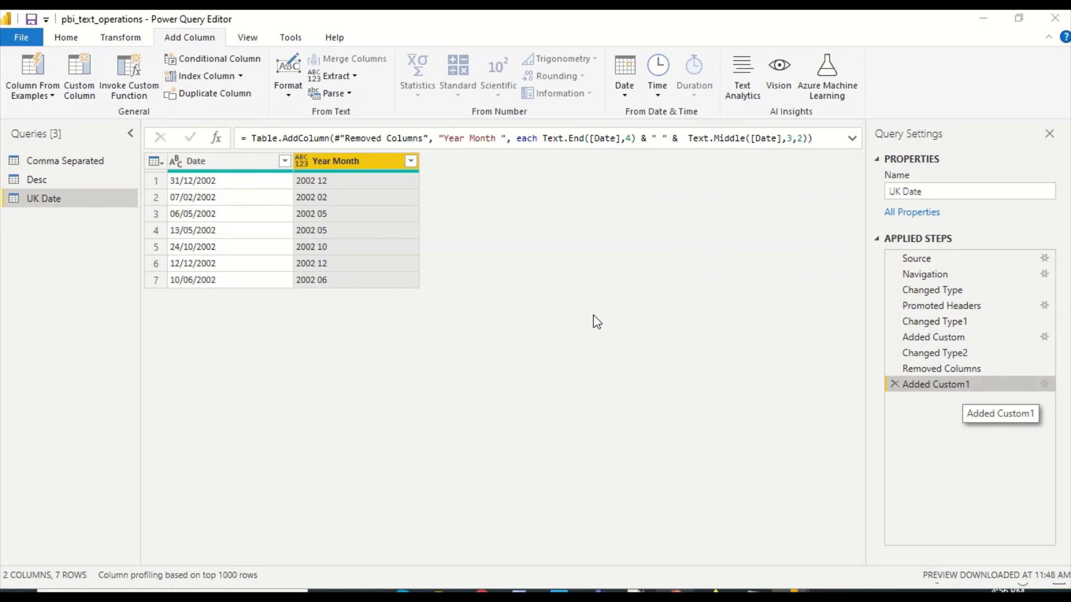
Append & " " & Text.Start([Date],2) so Year Month shows values like 2002 12 31
left_click(573, 256)
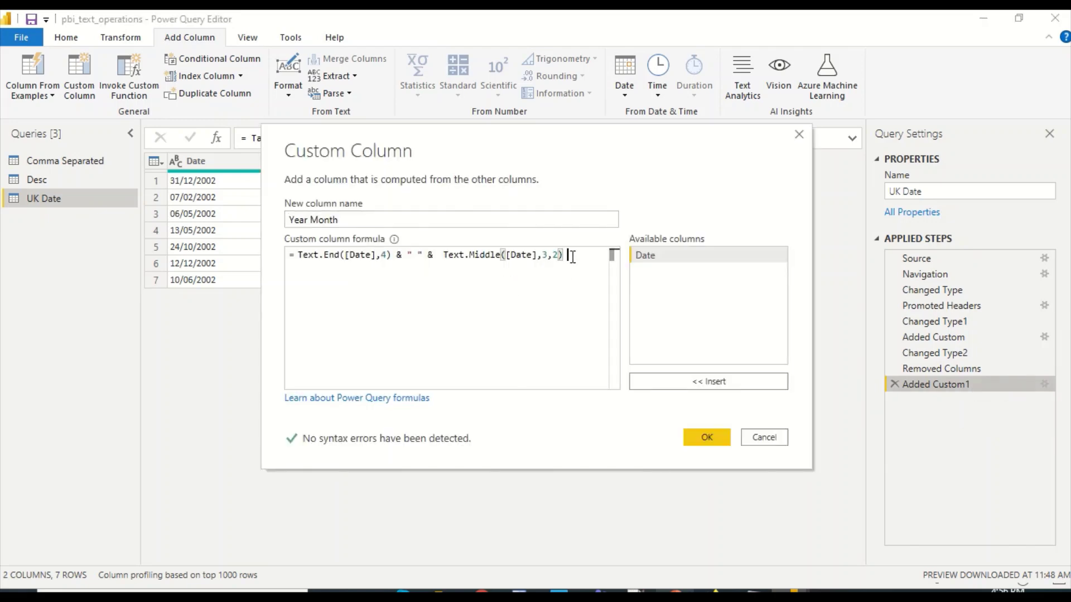
type("&")
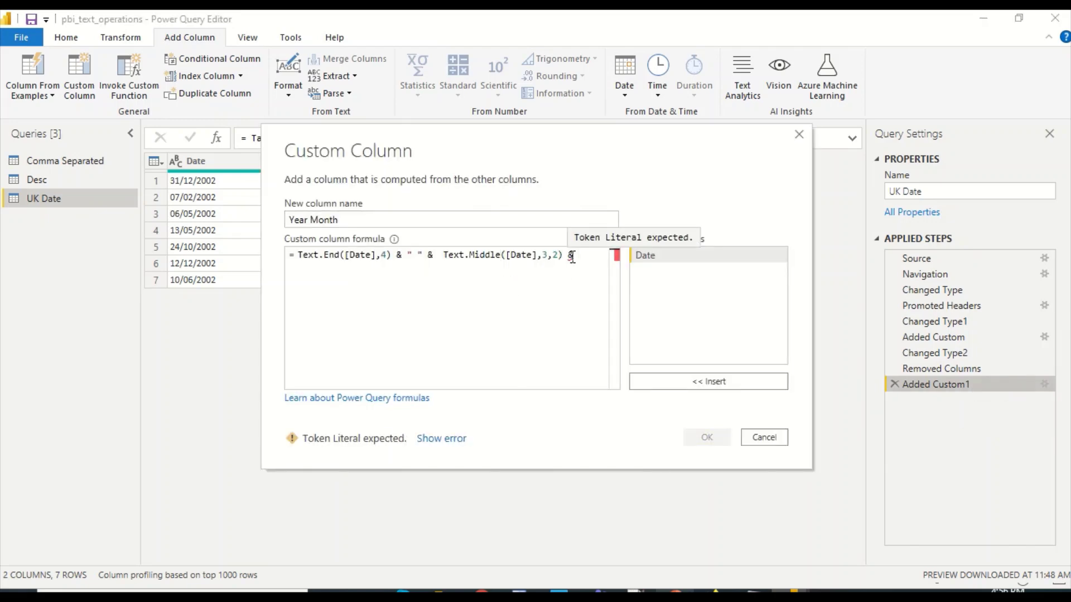
type(" Text")
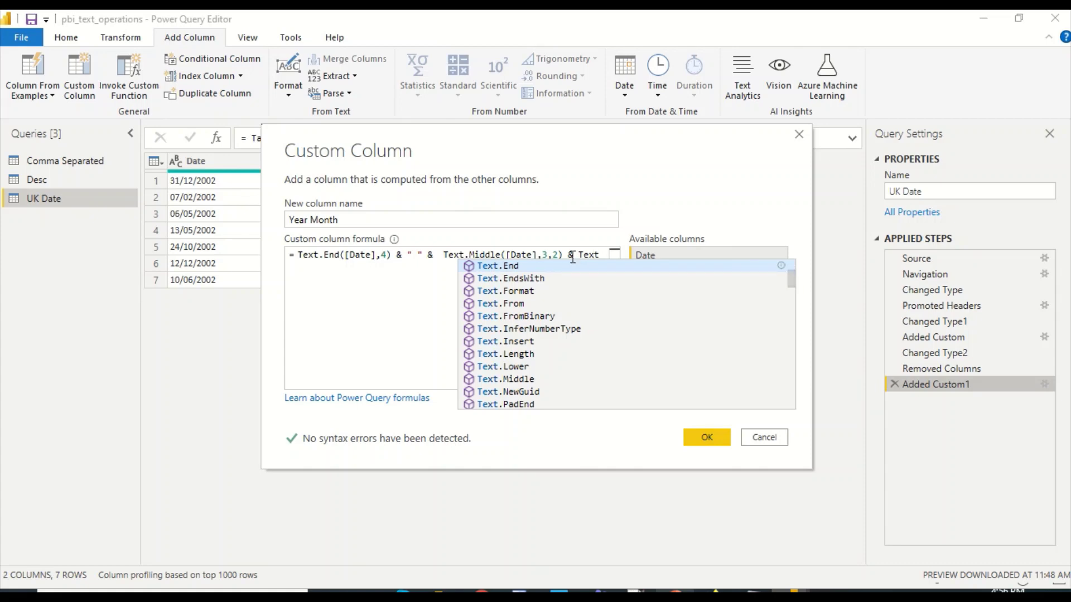
type(".")
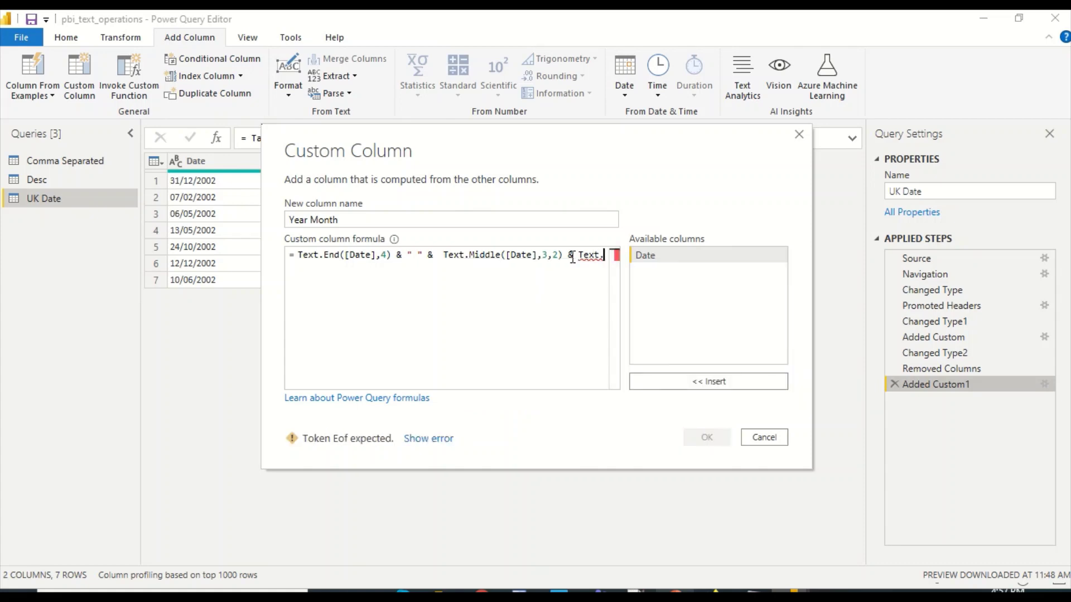
type("Star")
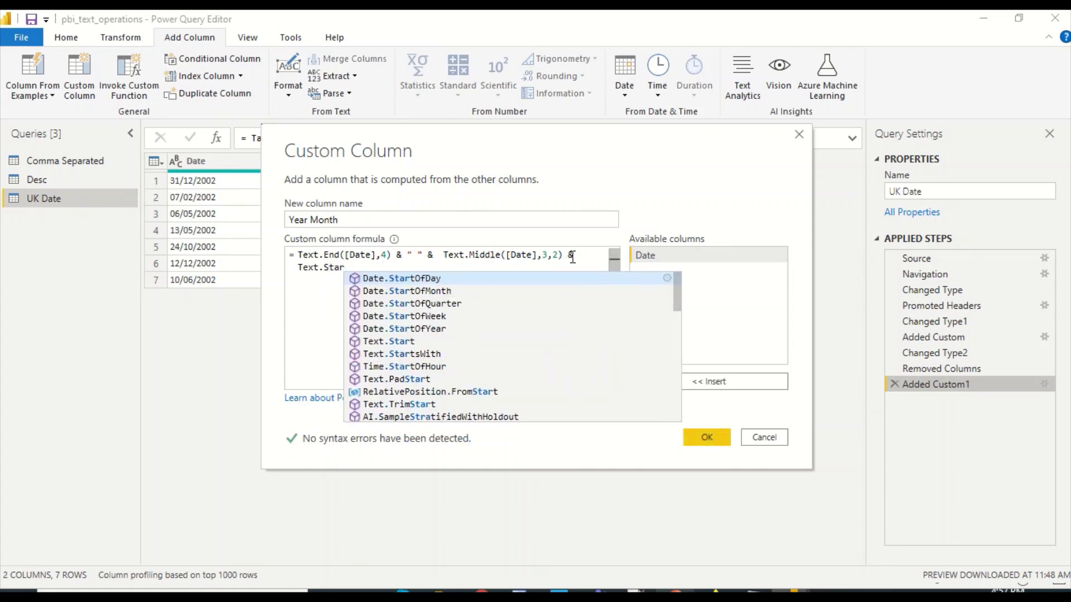
type("t")
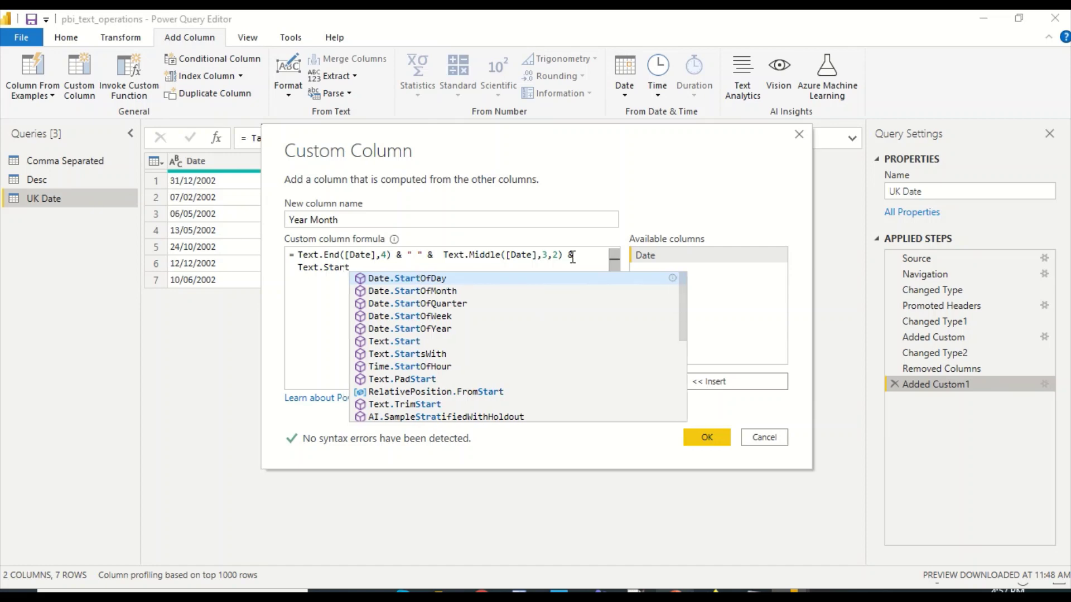
type("(")
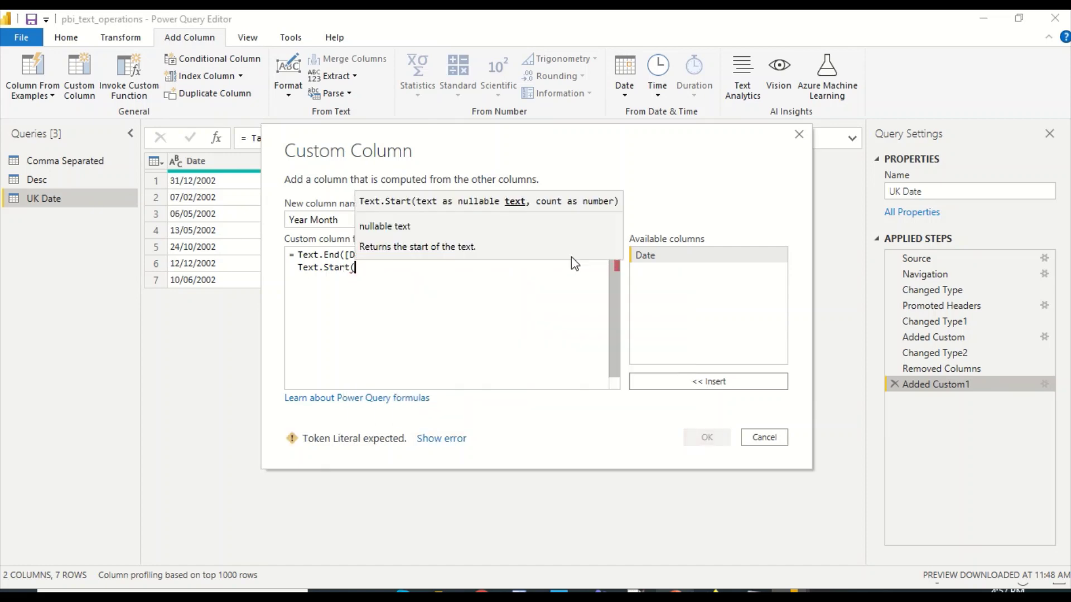
type("[")
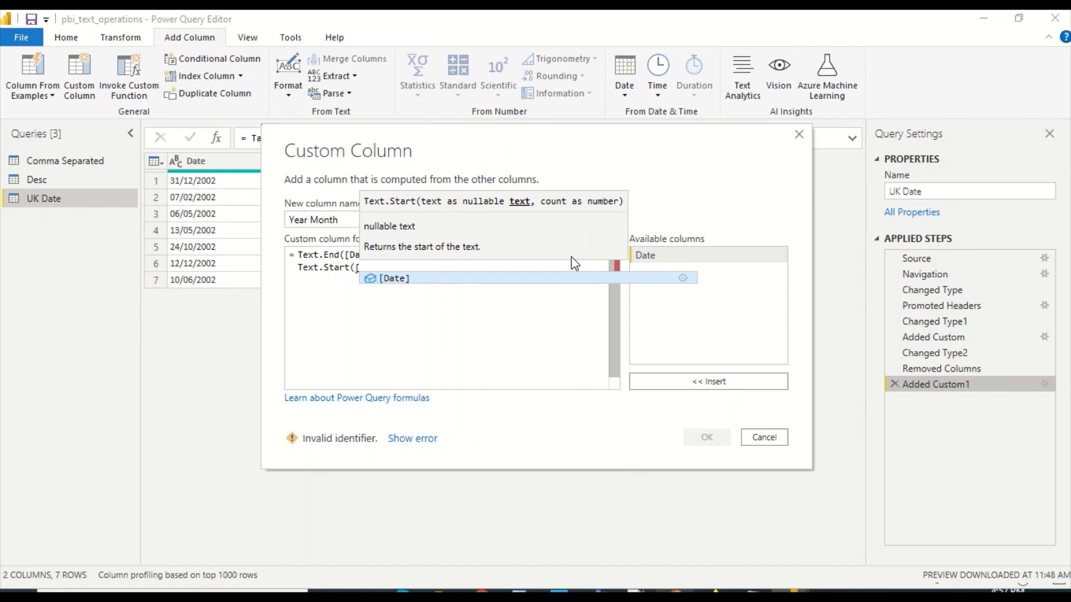
key("Tab")
type(",")
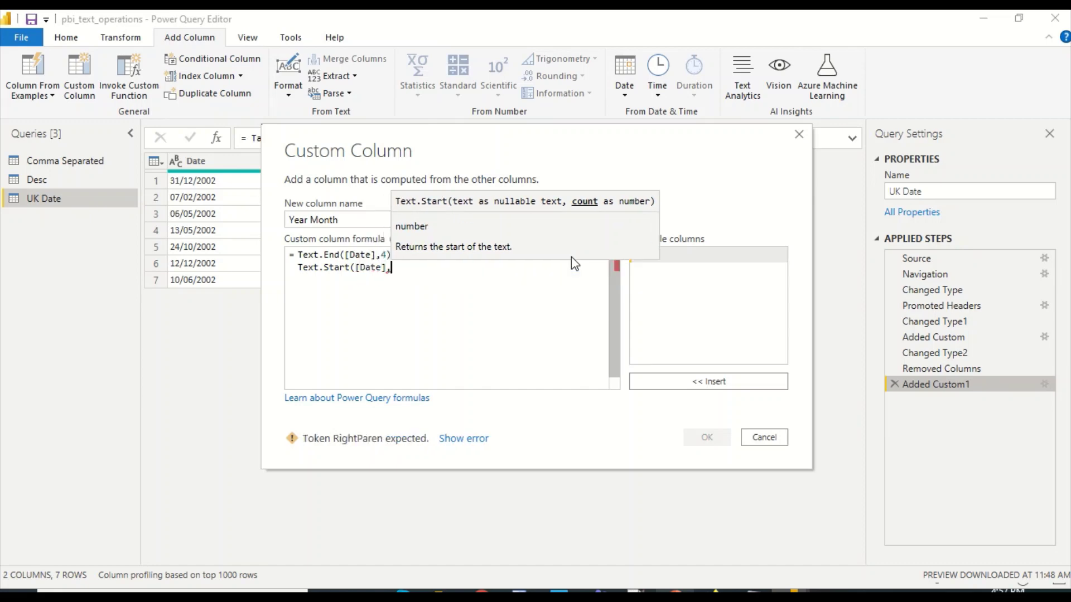
type("2) & ")
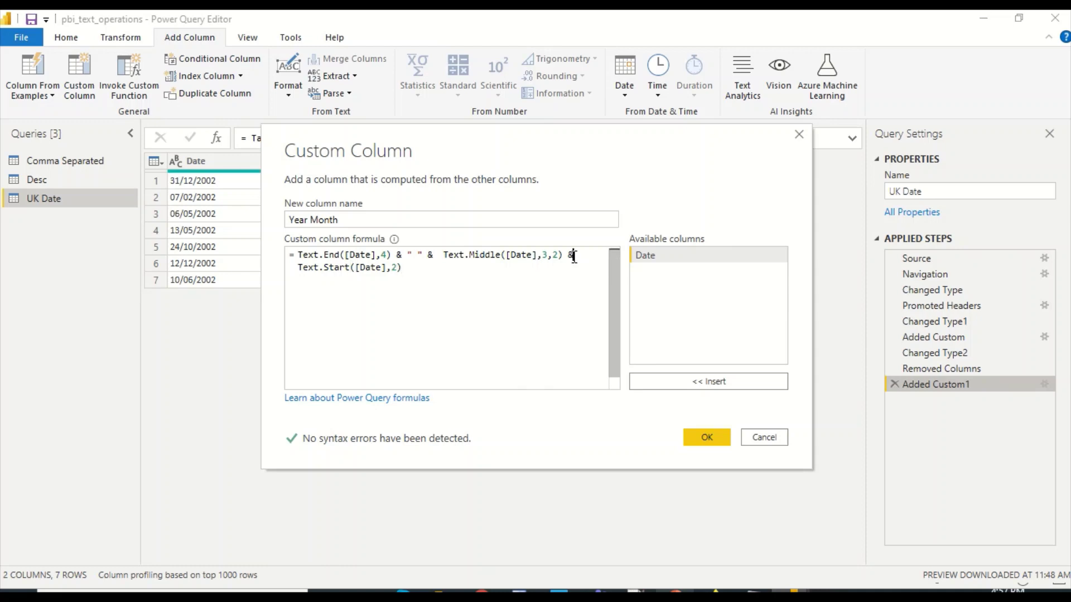
type("\" \"")
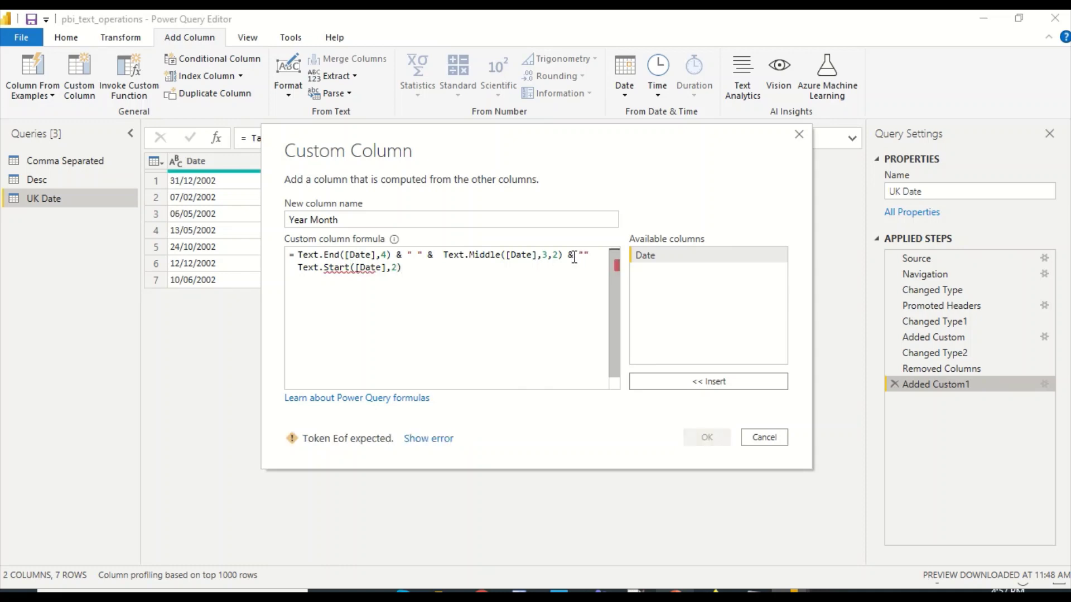
key("Right")
type("&")
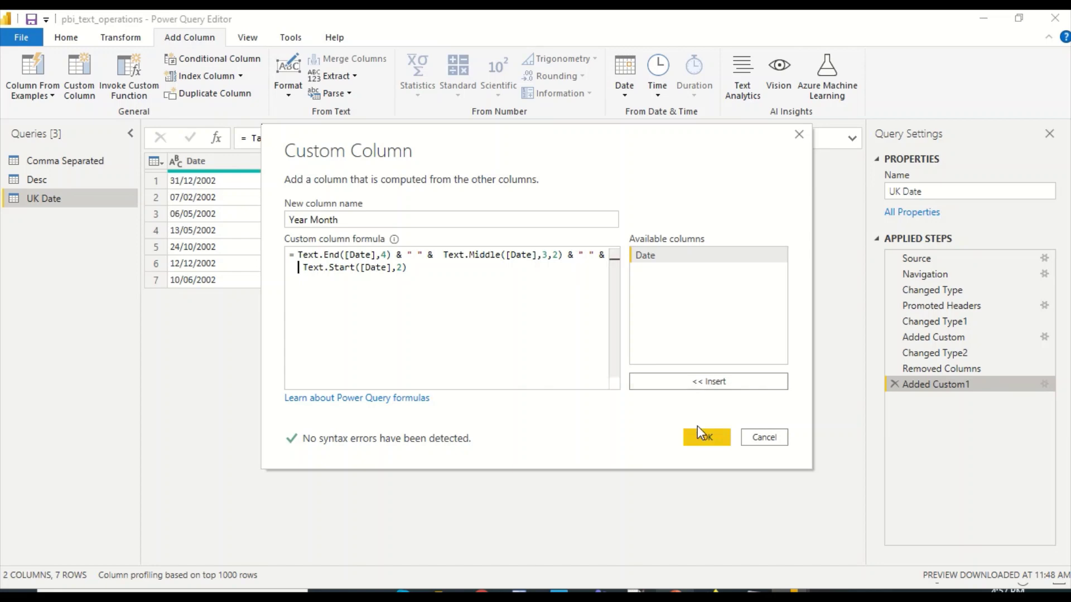
left_click(709, 440)
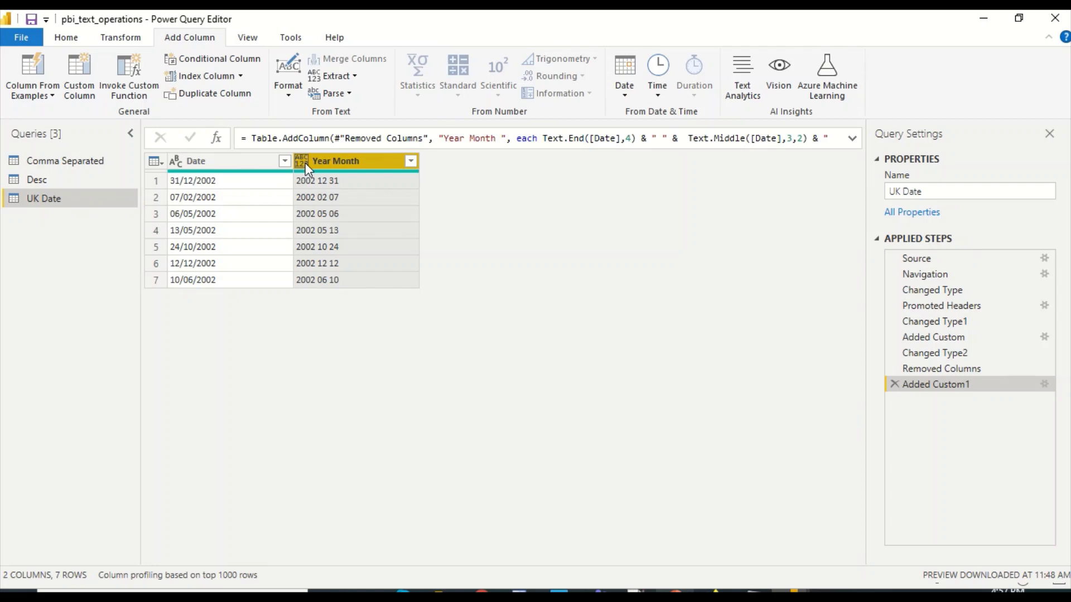
Set Year Month to the Date type, then delete that type-change step
left_click(74, 39)
left_click(766, 61)
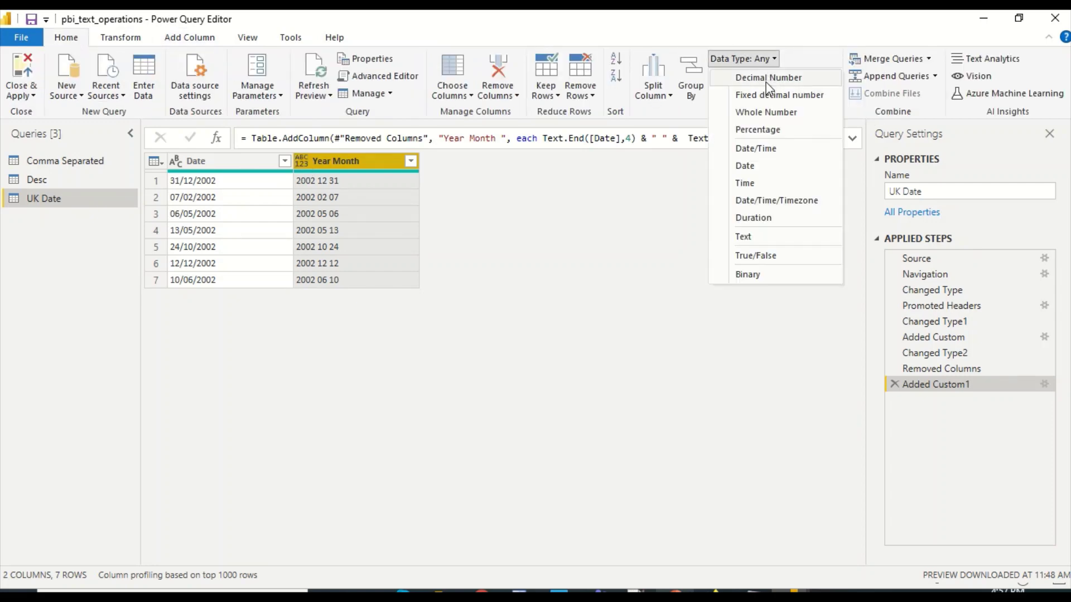
left_click(753, 166)
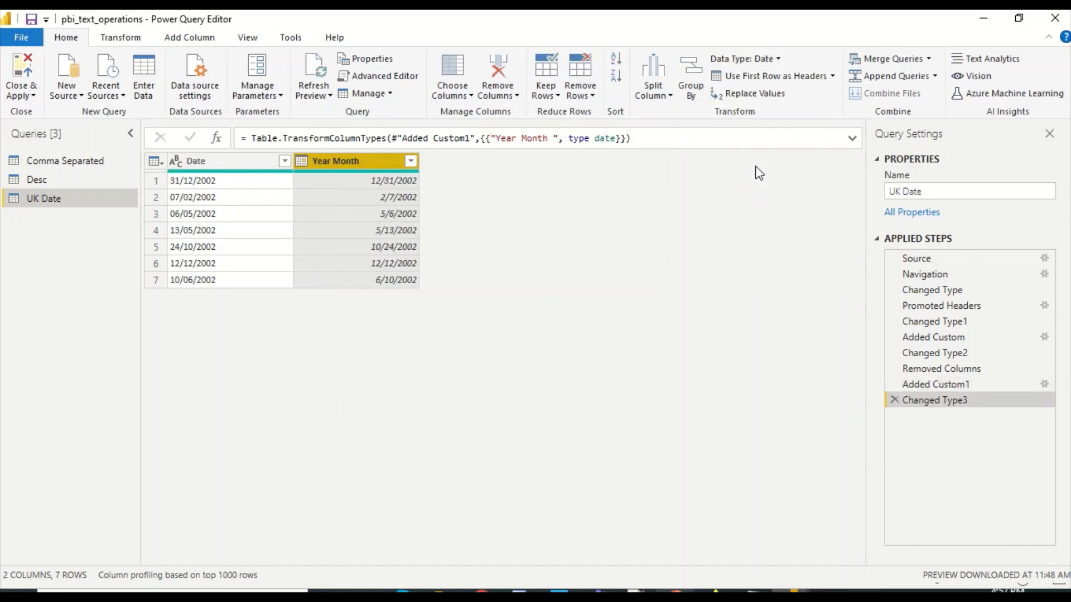
left_click(894, 400)
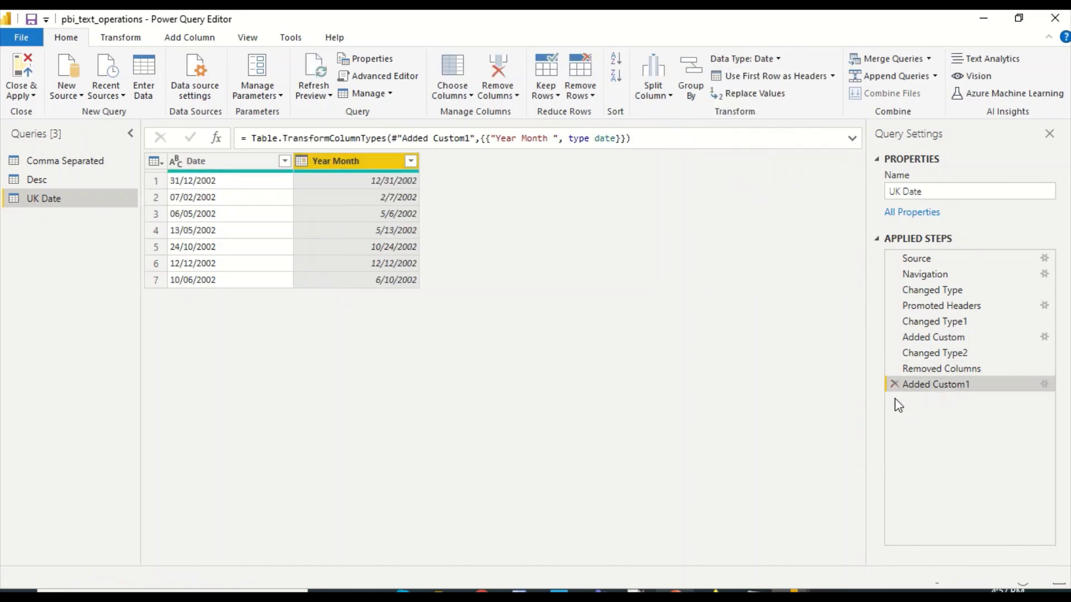
Wrap the whole Year Month formula in Date.FromText( … ) and apply it
double_click(922, 383)
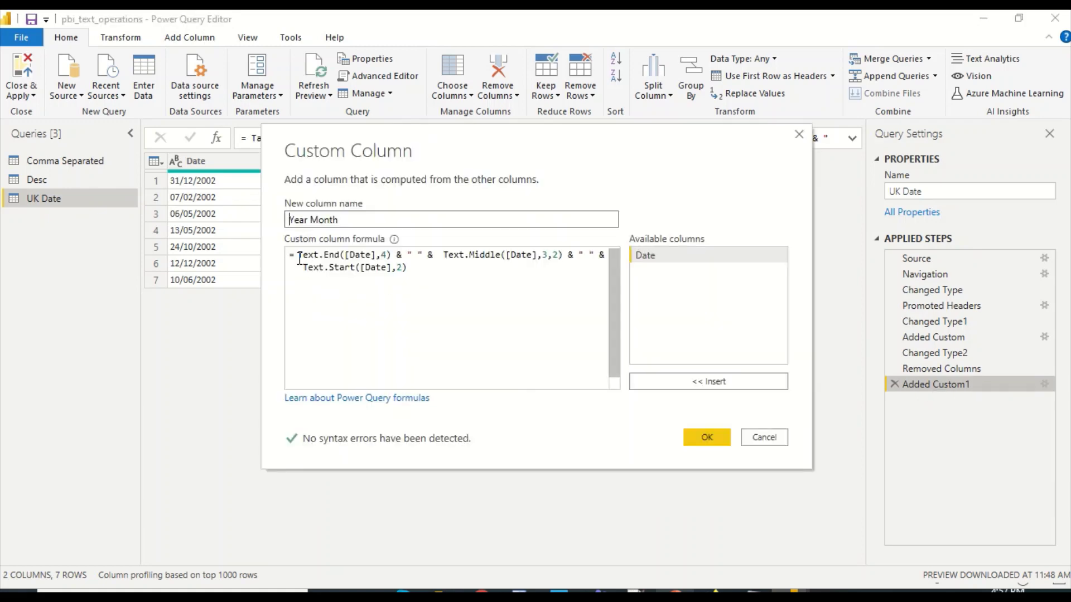
left_click(298, 255)
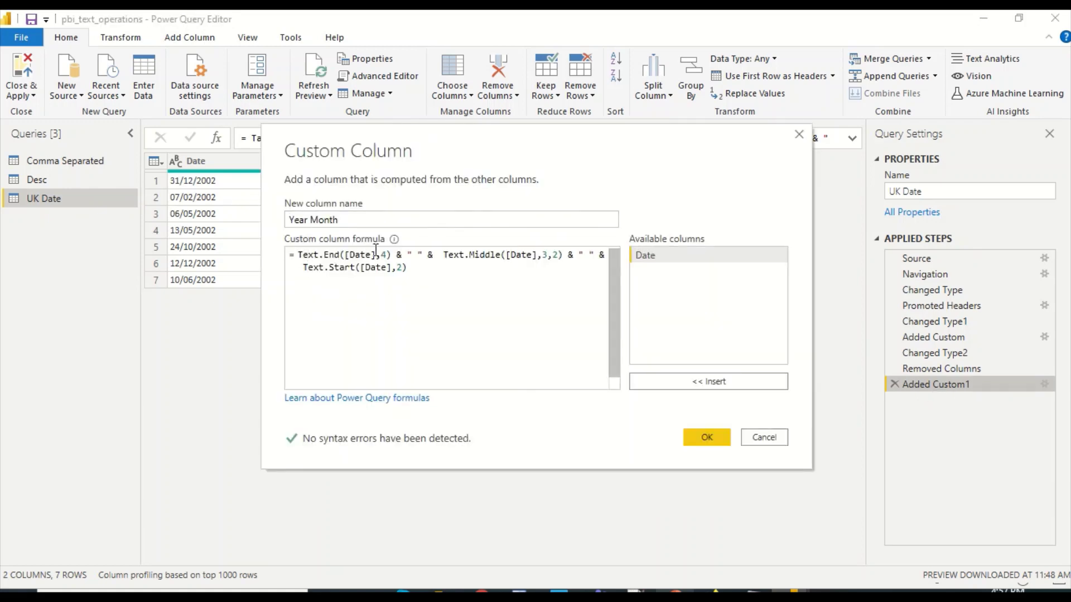
type("Date")
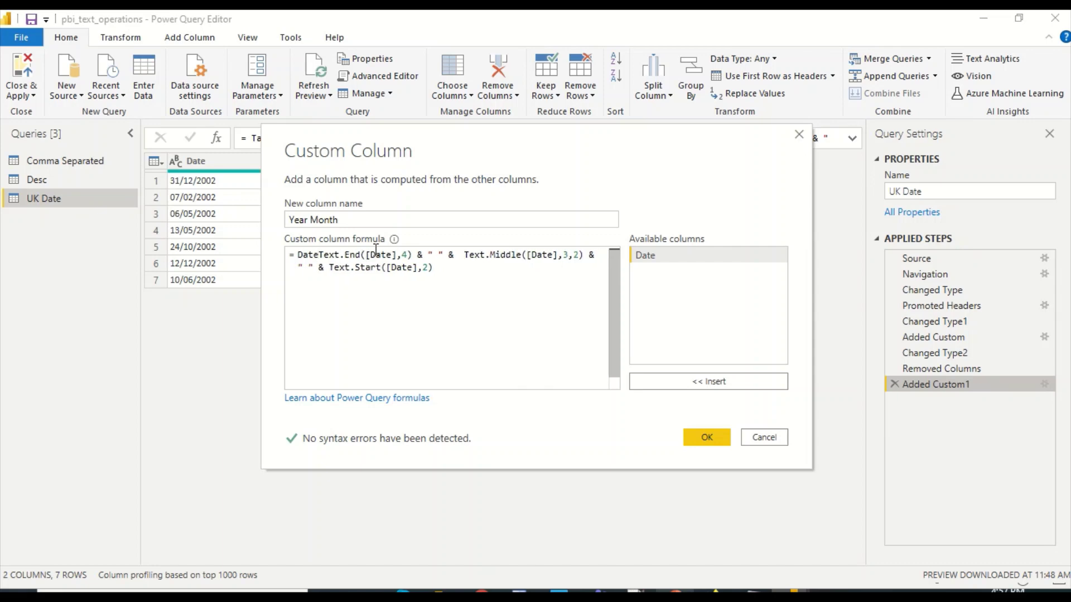
type(".From(")
key("ctrl+End")
type(")")
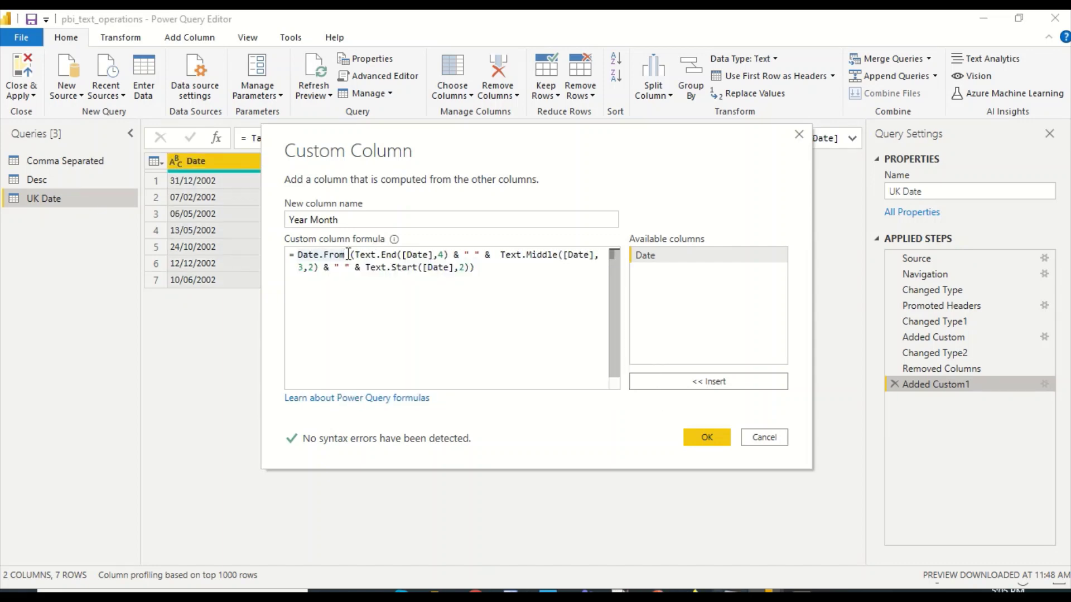
type("Tex")
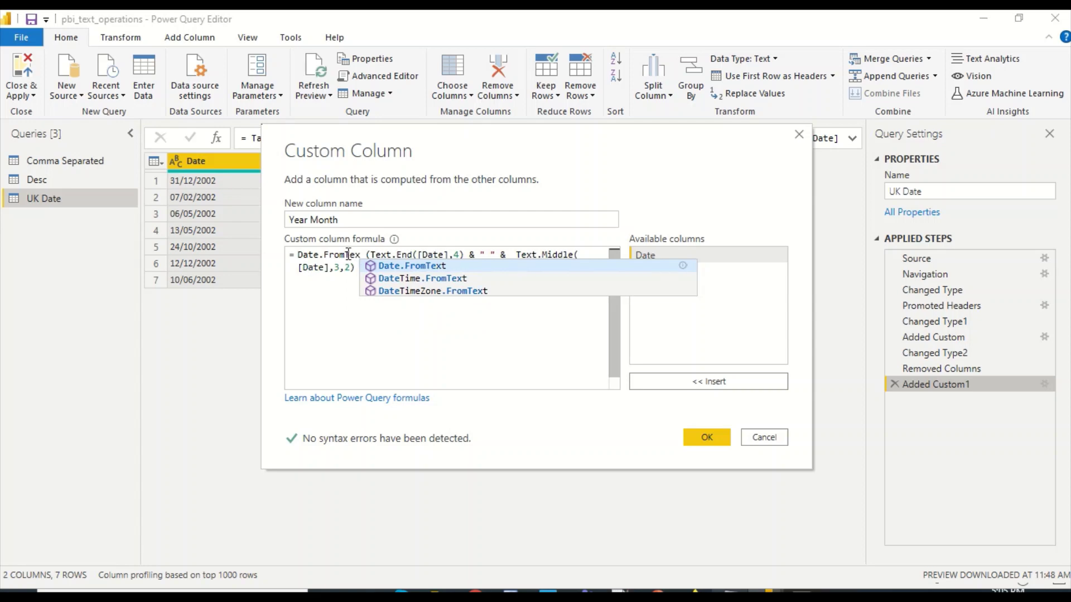
left_click(411, 269)
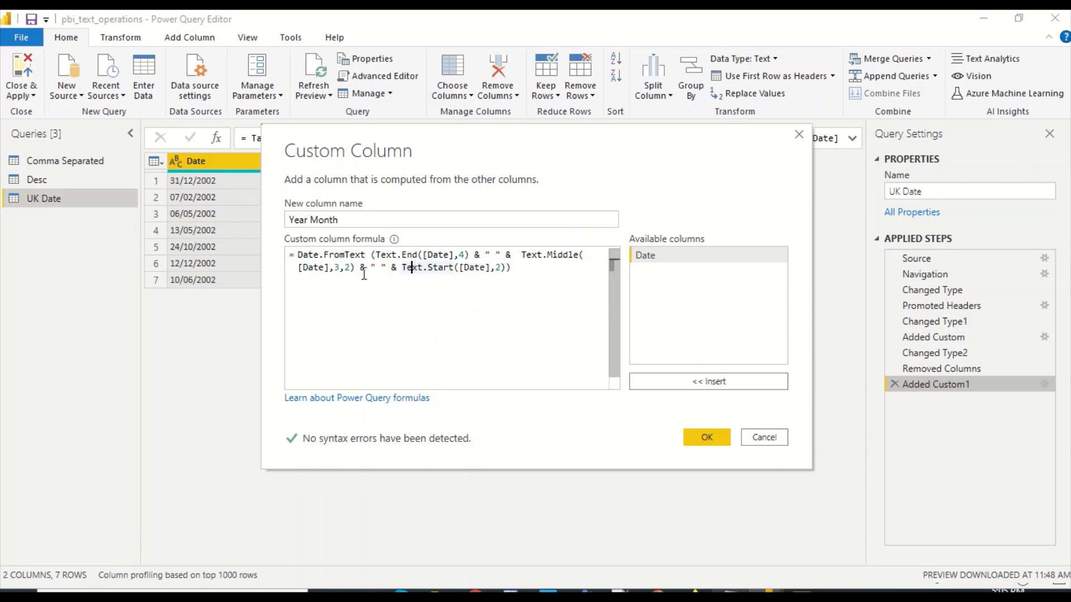
left_click(528, 268)
left_click(702, 437)
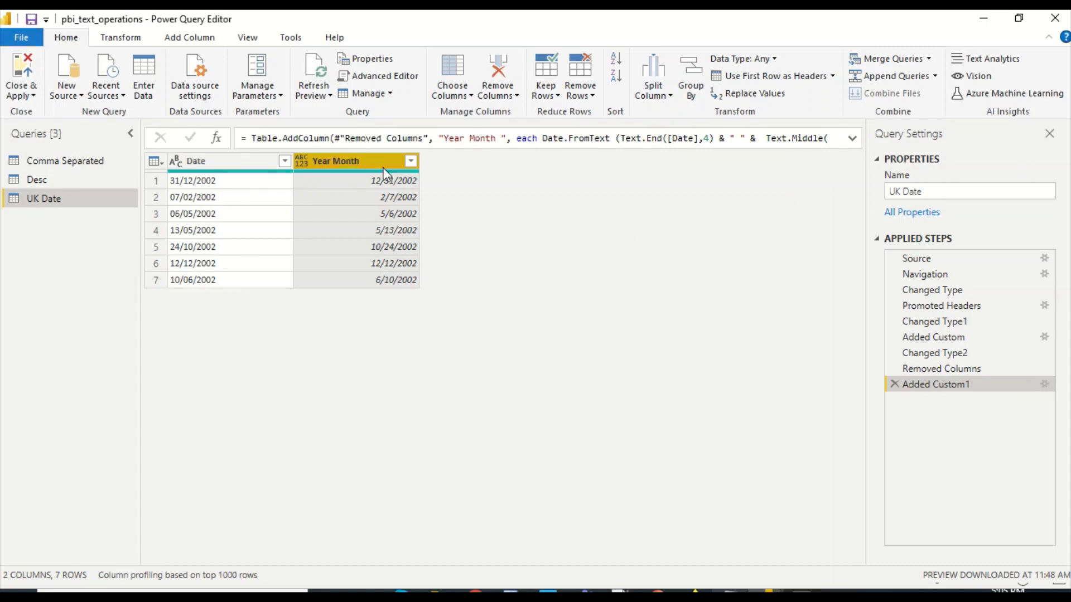
Review Year Month's values in its filter list, then change its data type to Date
left_click(411, 161)
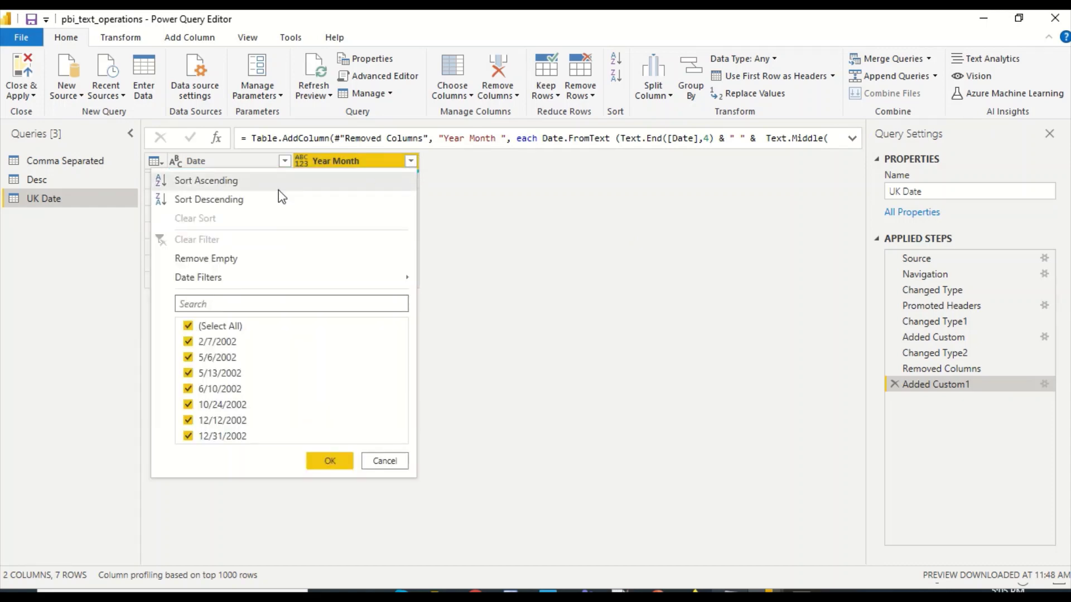
left_click(473, 237)
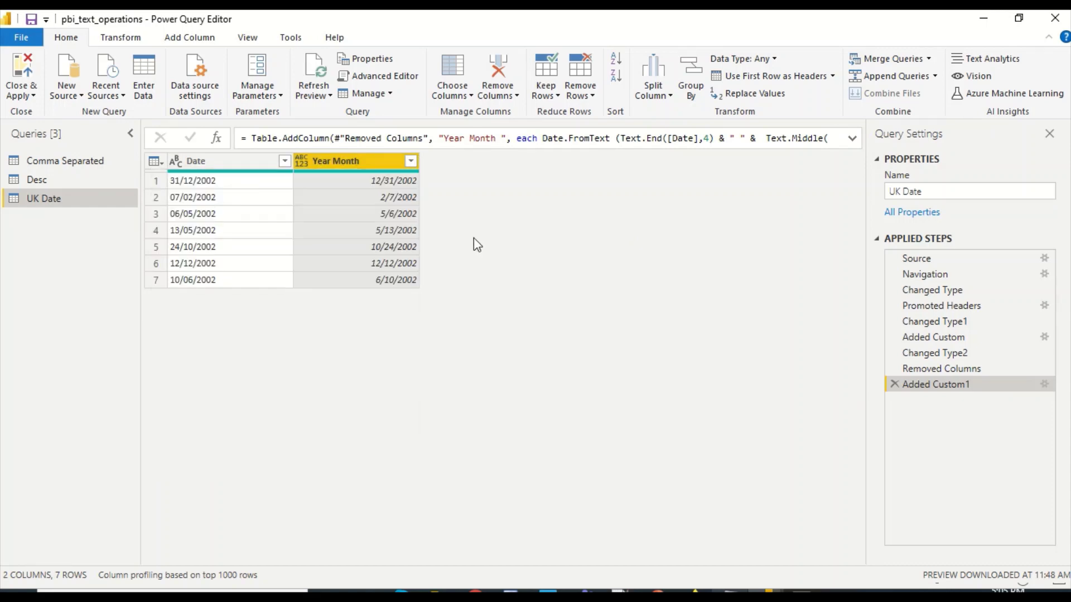
left_click(774, 61)
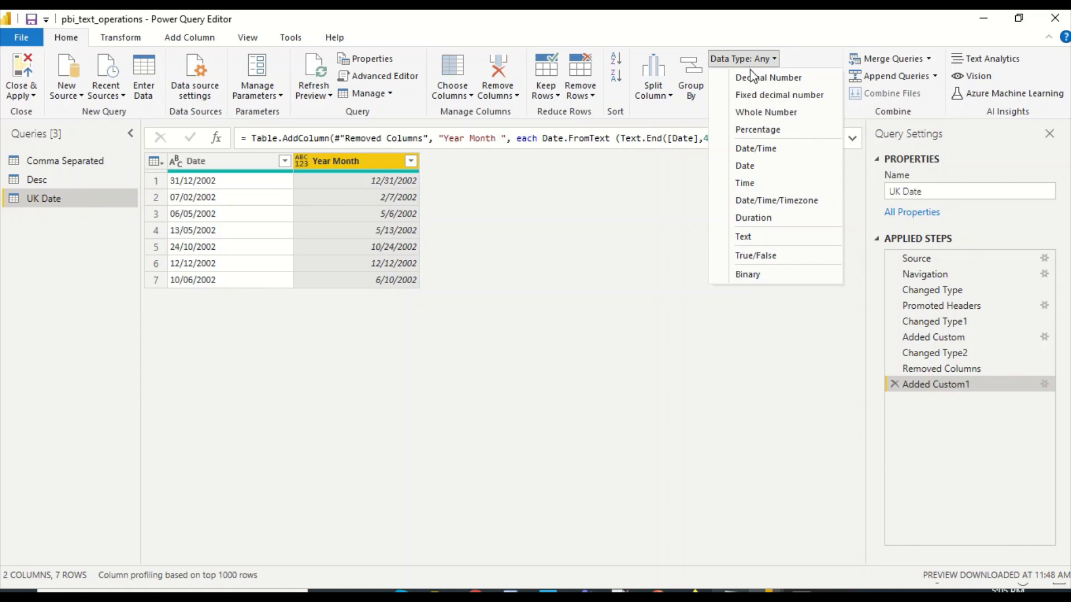
left_click(748, 166)
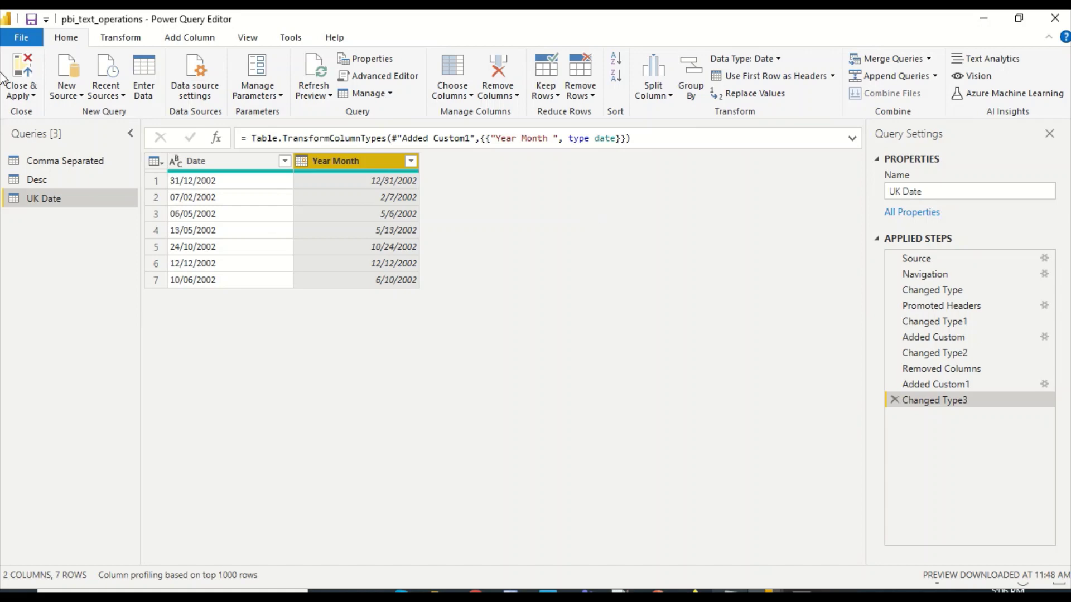
Use Close & Apply to load the query changes and return to the report
left_click(17, 97)
left_click(35, 112)
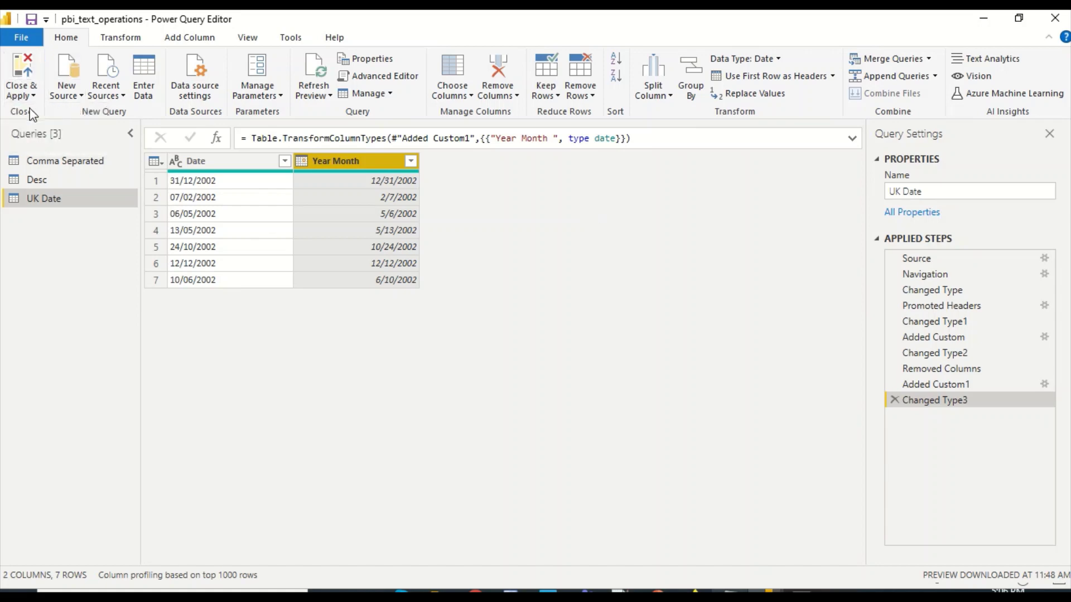